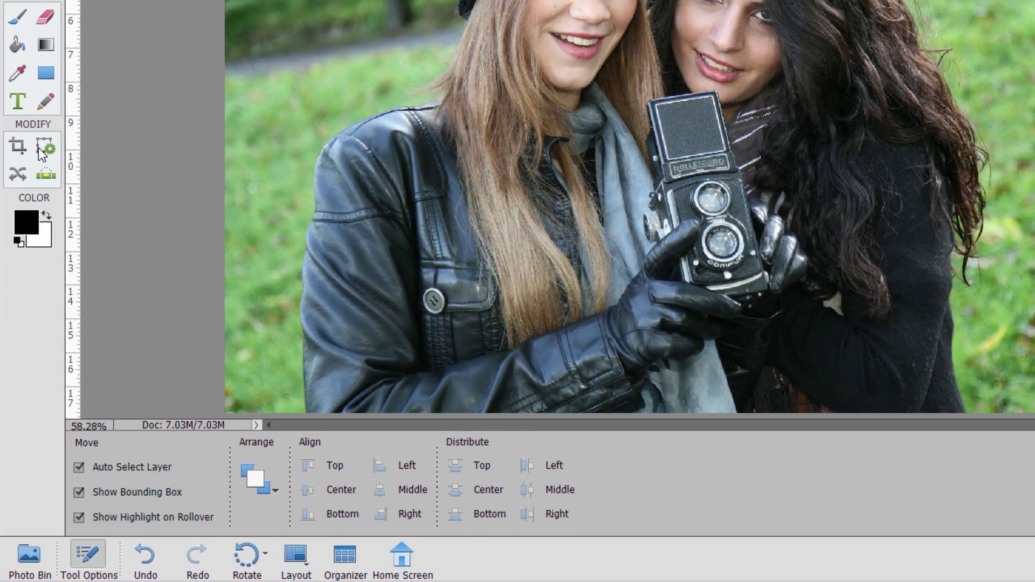
Crop the photo to a 5 x 5 in square, shifted right to trim the left side
{"action": "left_click", "coordinate": [11, 292]}
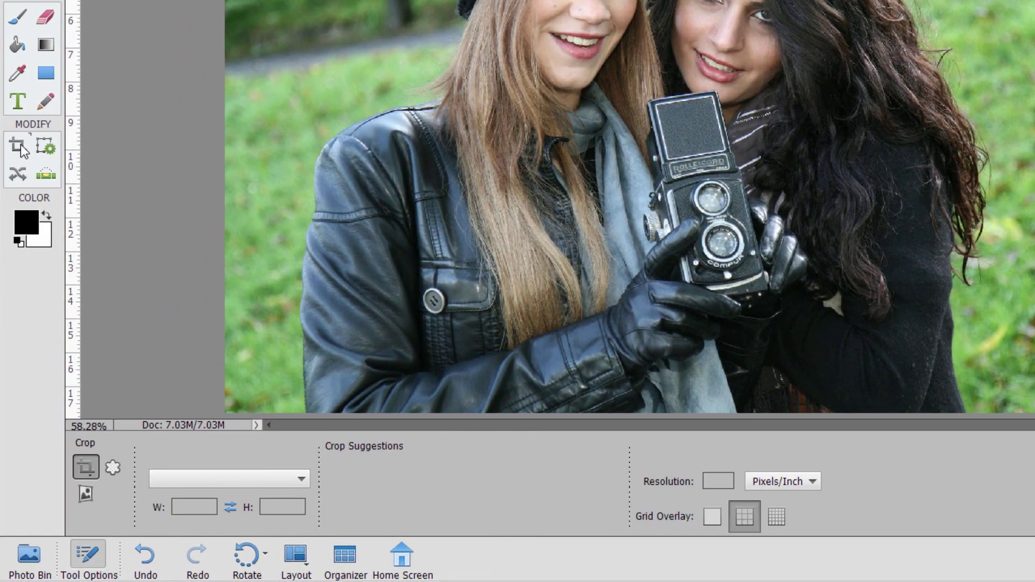
{"action": "left_click", "coordinate": [244, 477]}
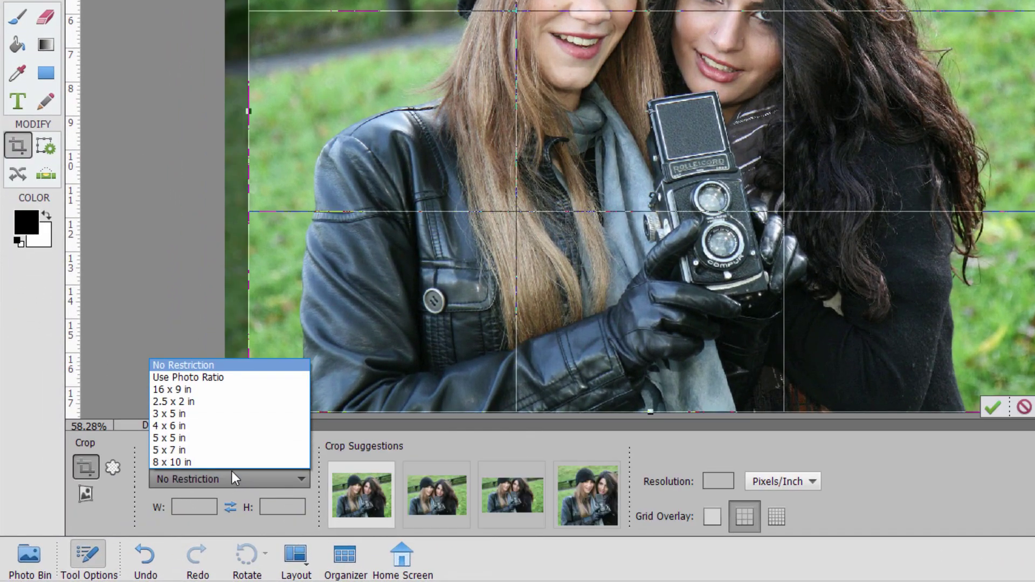
{"action": "left_click", "coordinate": [186, 438]}
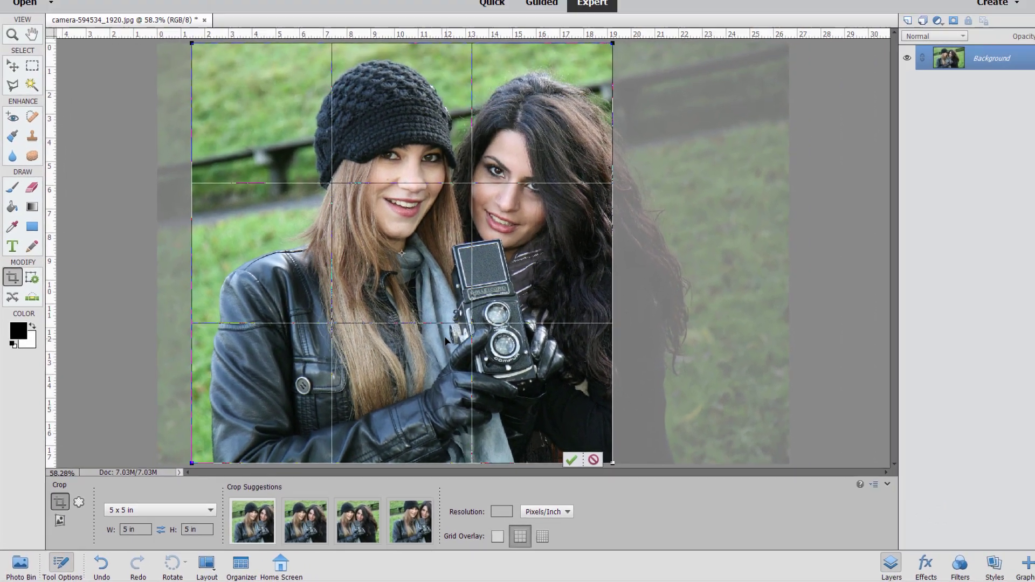
{"action": "left_click_drag", "start_coordinate": [585, 171], "coordinate": [616, 169]}
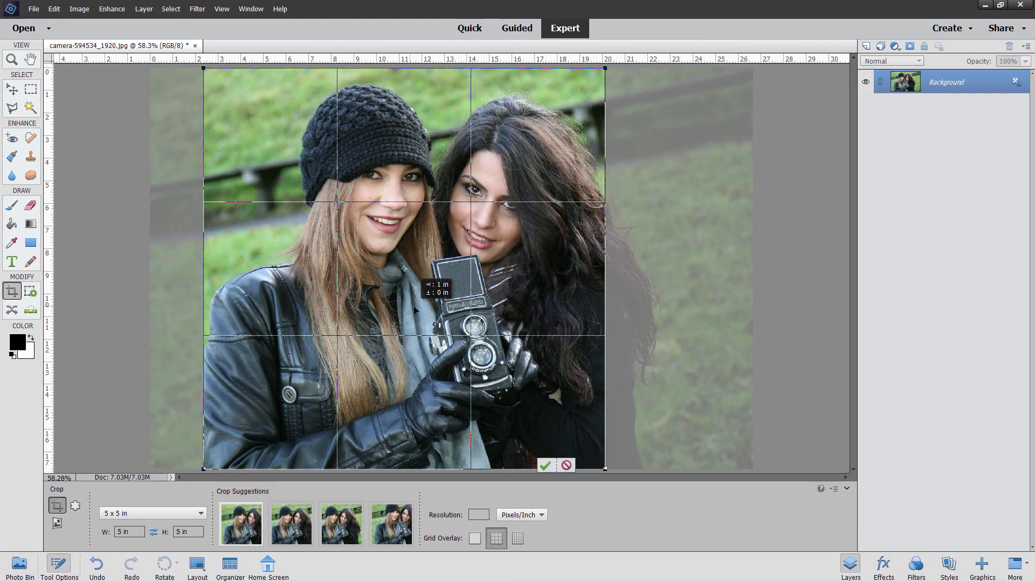
{"action": "left_click_drag", "start_coordinate": [416, 309], "coordinate": [501, 308]}
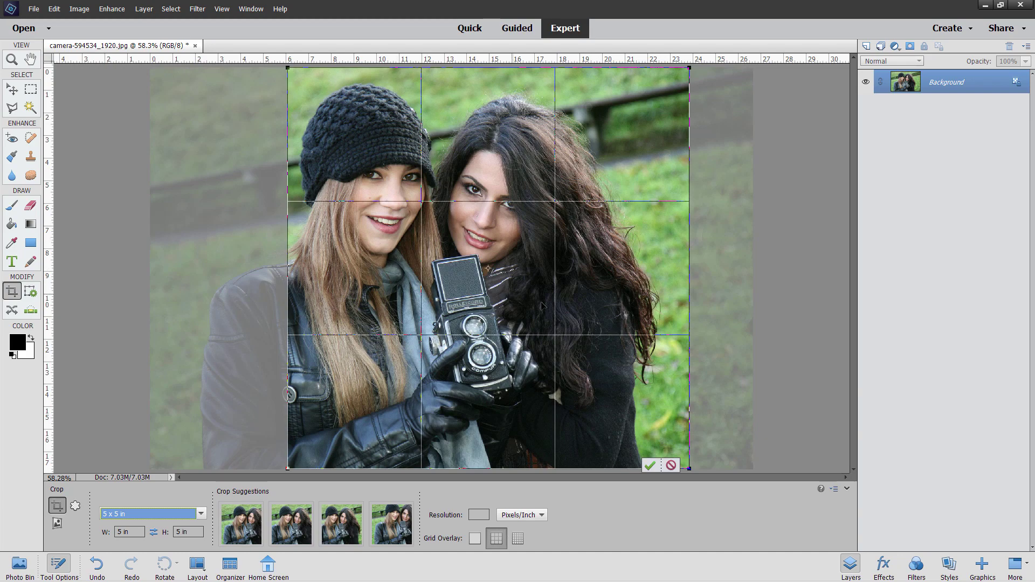
{"action": "left_click_drag", "start_coordinate": [604, 311], "coordinate": [615, 311]}
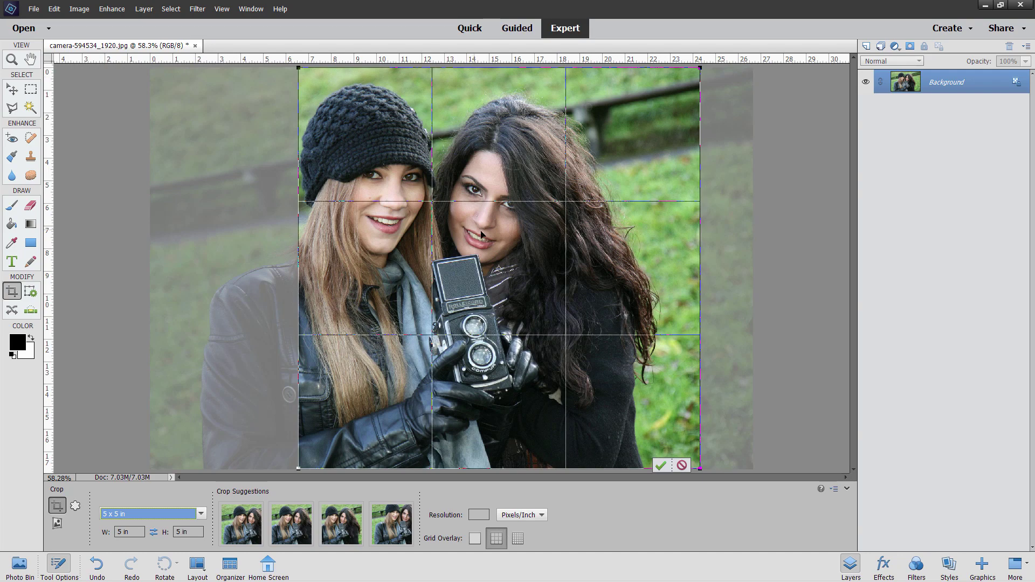
{"action": "left_click", "coordinate": [661, 465]}
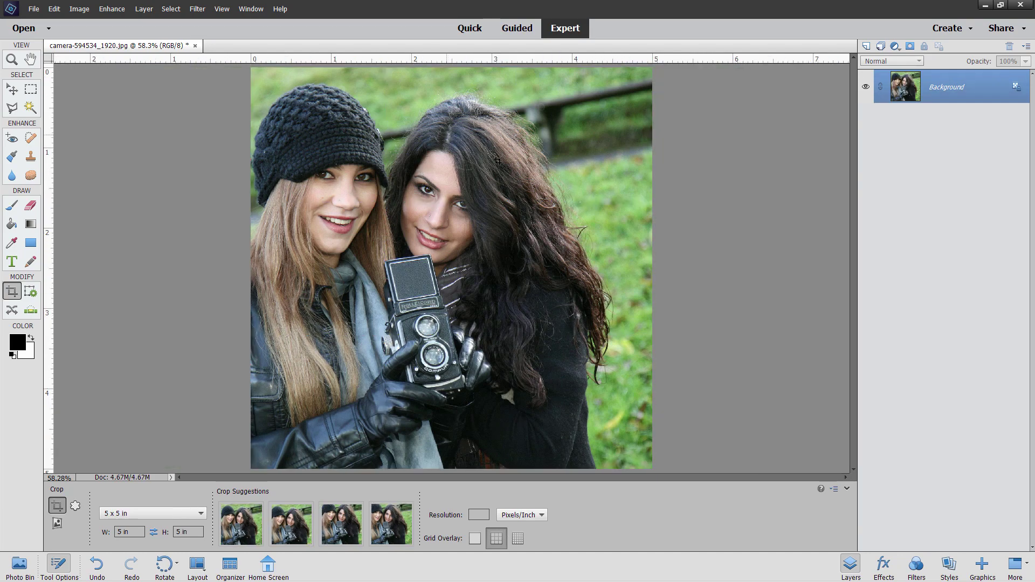
{"action": "key", "text": "v"}
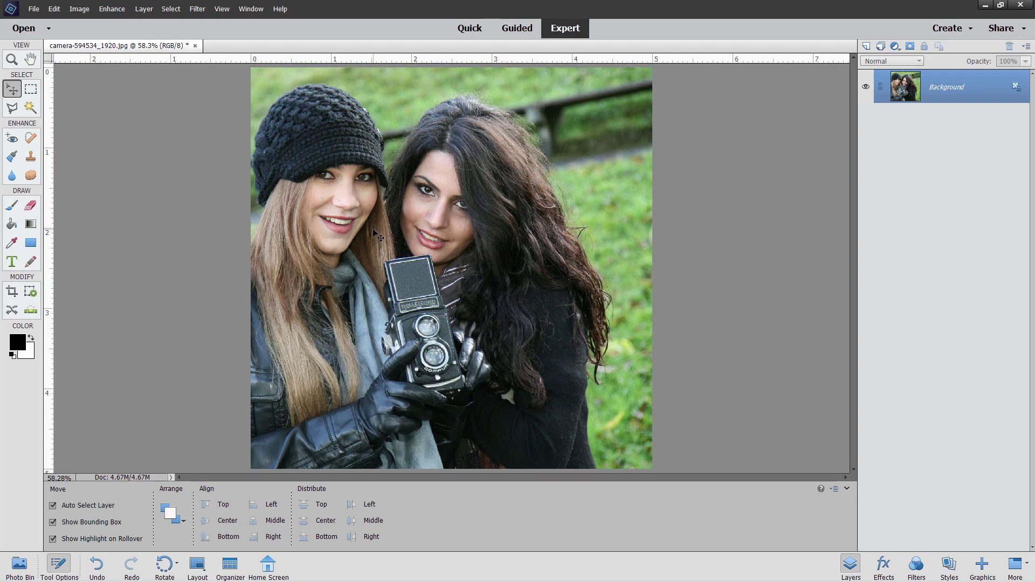
Save the cropped photo in Photoshop PSD format as 'background girl'
{"action": "left_click", "coordinate": [33, 8]}
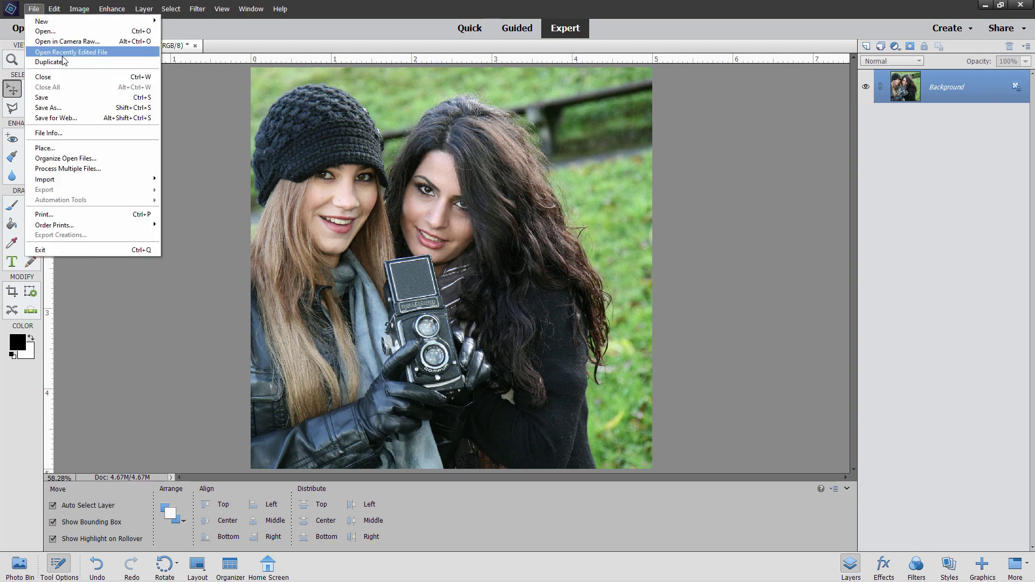
{"action": "left_click", "coordinate": [68, 106]}
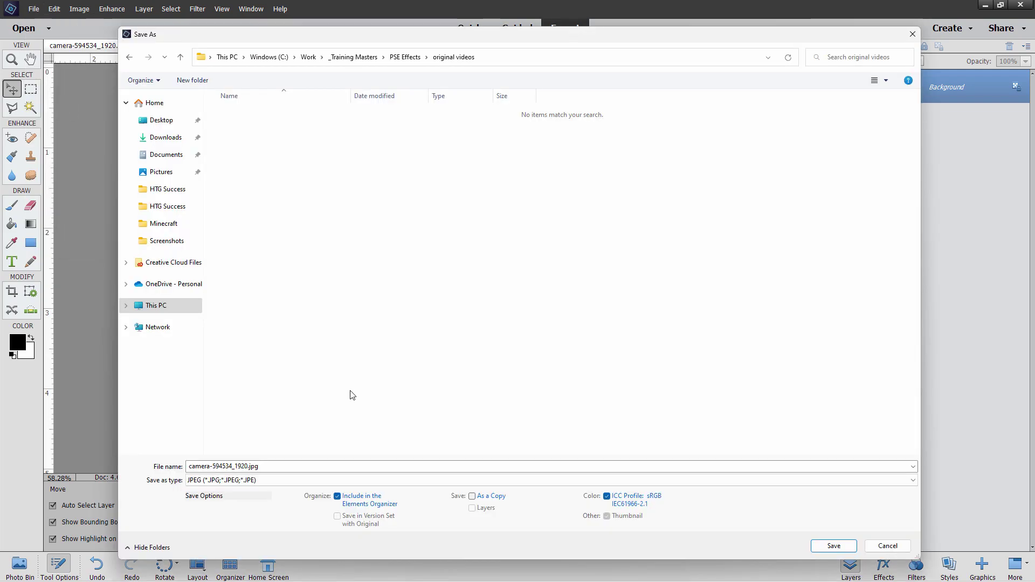
{"action": "left_click", "coordinate": [270, 480]}
{"action": "left_click", "coordinate": [270, 490]}
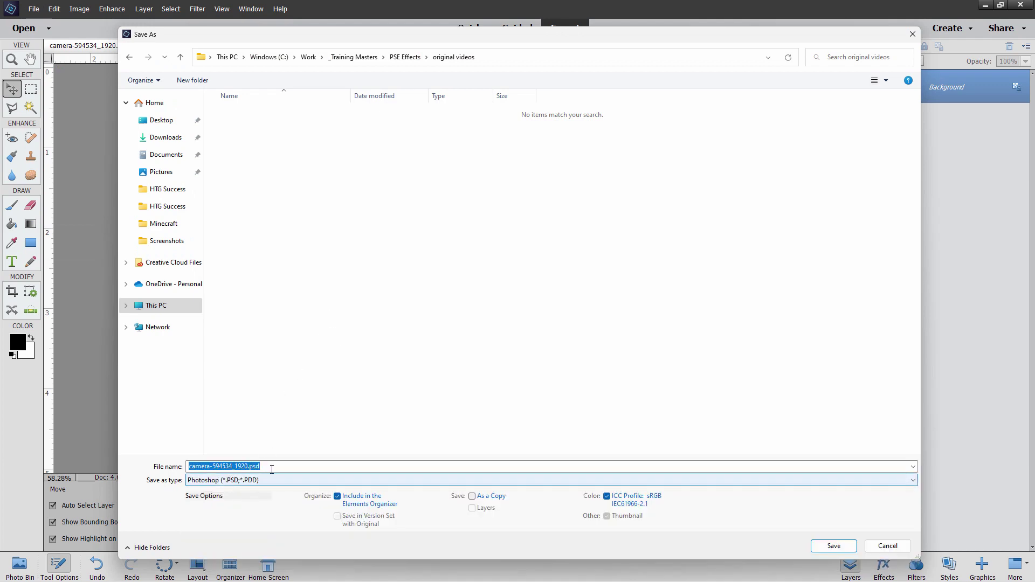
{"action": "left_click_drag", "start_coordinate": [248, 466], "coordinate": [159, 465]}
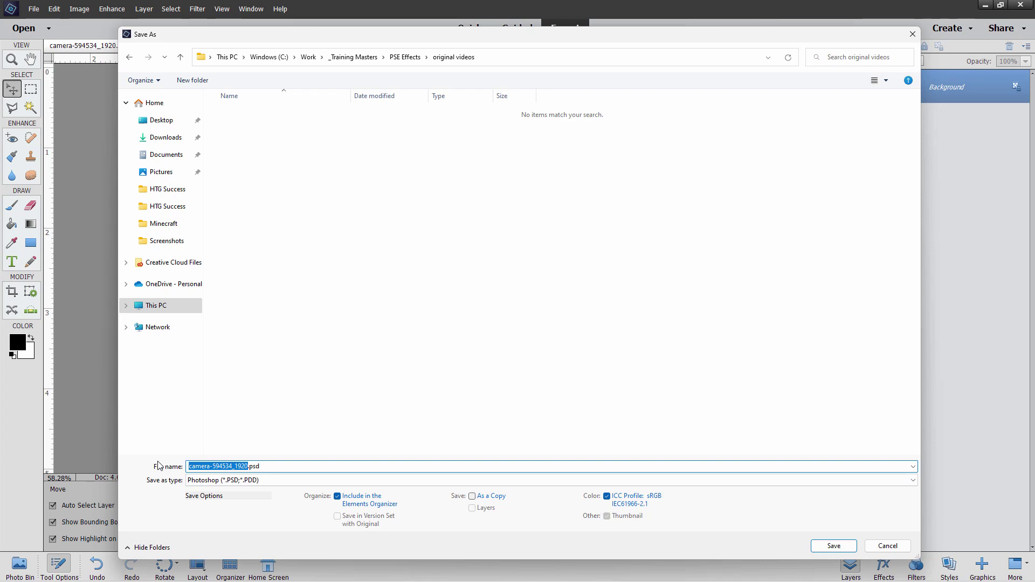
{"action": "type", "text": "background girl"}
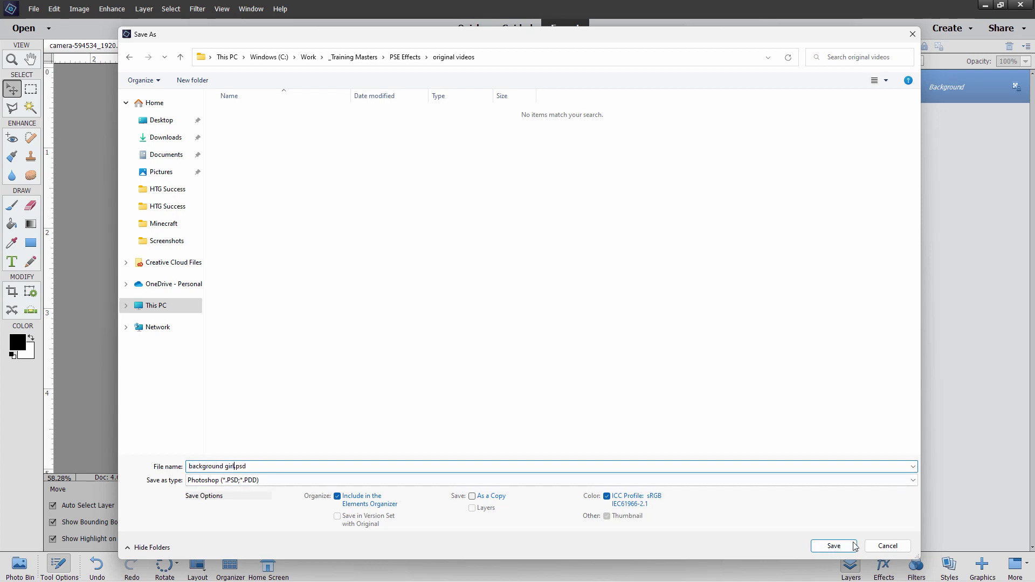
{"action": "left_click", "coordinate": [854, 546]}
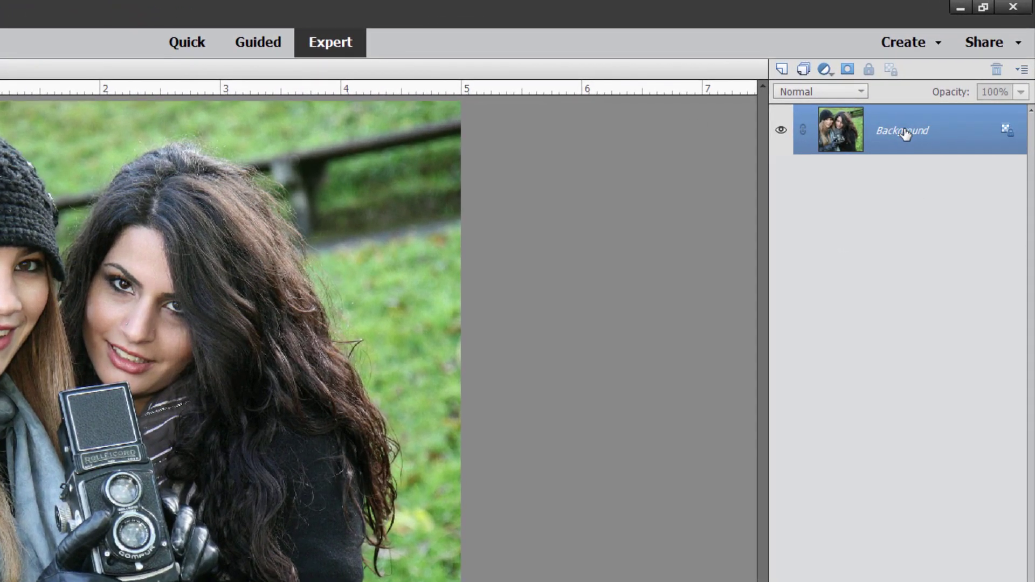
Duplicate the Background layer as 'Background copy' and hide the original Background layer
{"action": "right_click", "coordinate": [906, 132]}
{"action": "left_click", "coordinate": [912, 167]}
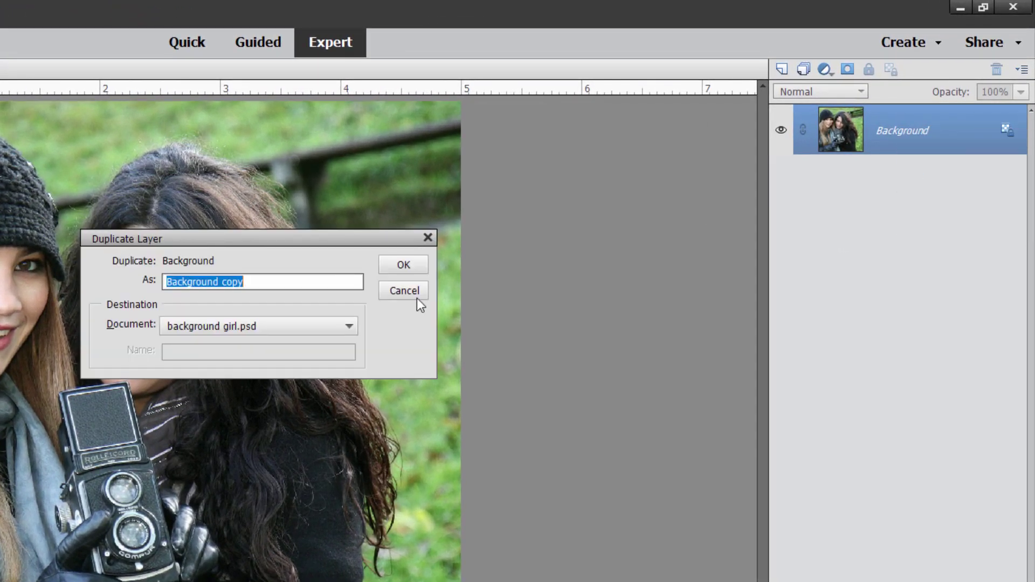
{"action": "left_click", "coordinate": [401, 264]}
{"action": "left_click", "coordinate": [781, 180]}
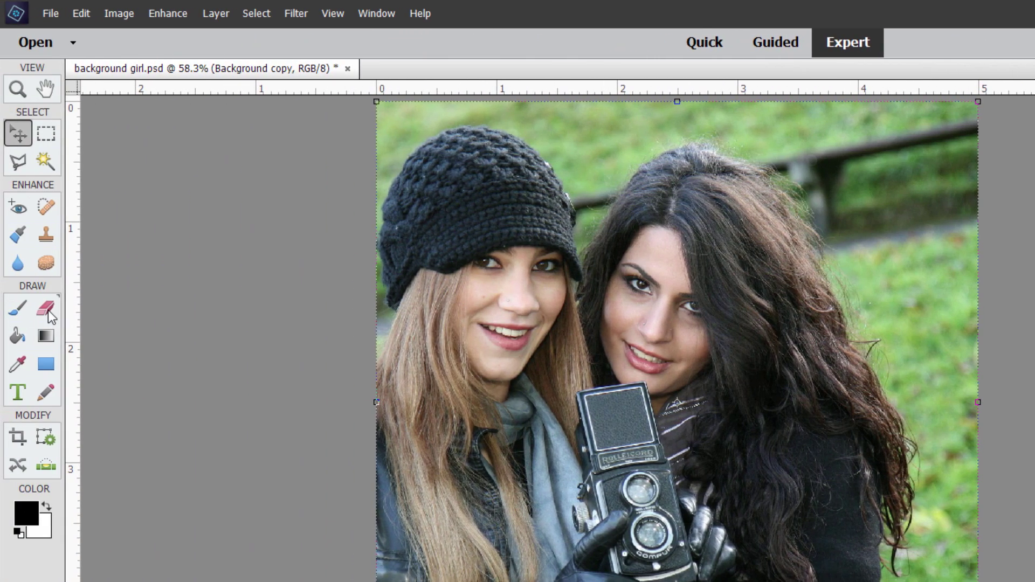
Erase the blonde woman on the left, from hat to jacket, with the Eraser tool
{"action": "left_click", "coordinate": [48, 311]}
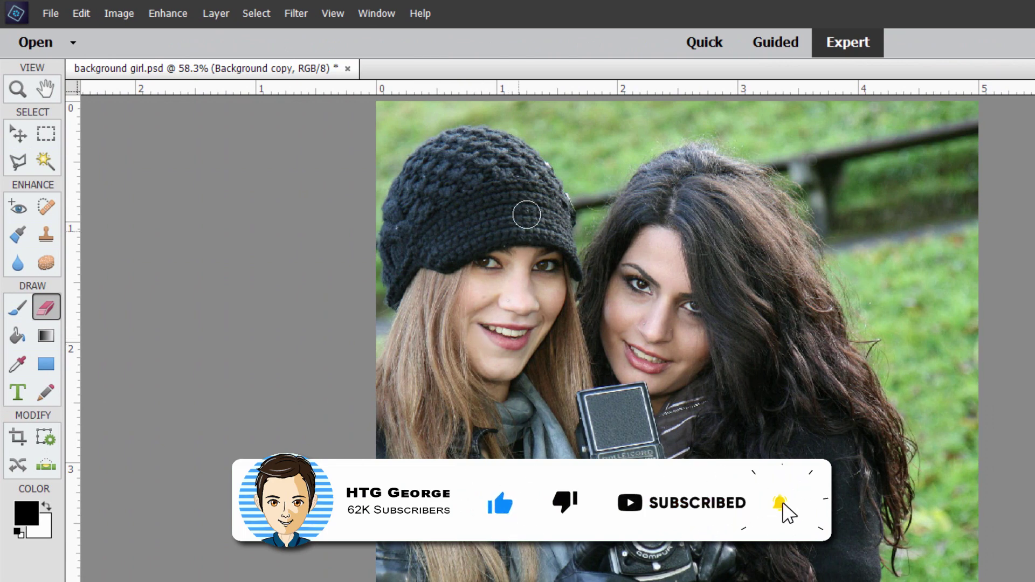
{"action": "mouse_move", "coordinate": [540, 171]}
{"action": "left_mouse_down"}
{"action": "mouse_move", "coordinate": [560, 214]}
{"action": "mouse_move", "coordinate": [557, 331]}
{"action": "mouse_move", "coordinate": [573, 401]}
{"action": "mouse_move", "coordinate": [617, 411]}
{"action": "mouse_move", "coordinate": [640, 403]}
{"action": "mouse_move", "coordinate": [636, 442]}
{"action": "mouse_move", "coordinate": [674, 514]}
{"action": "left_mouse_up"}
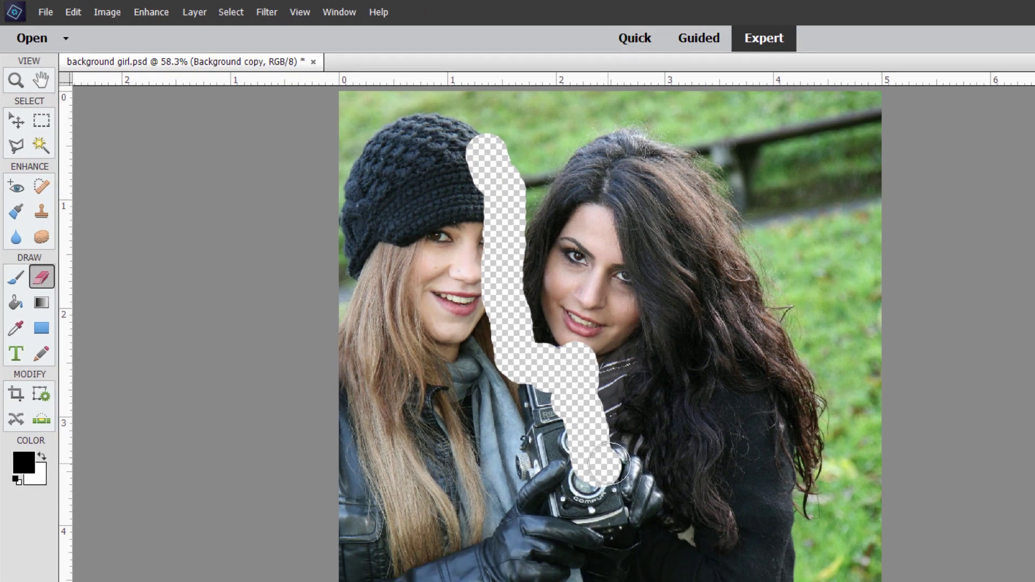
{"action": "left_click_drag", "start_coordinate": [608, 464], "coordinate": [640, 498]}
{"action": "mouse_move", "coordinate": [473, 369]}
{"action": "left_mouse_down"}
{"action": "mouse_move", "coordinate": [422, 418]}
{"action": "mouse_move", "coordinate": [426, 458]}
{"action": "mouse_move", "coordinate": [397, 456]}
{"action": "mouse_move", "coordinate": [428, 367]}
{"action": "mouse_move", "coordinate": [423, 381]}
{"action": "mouse_move", "coordinate": [402, 315]}
{"action": "mouse_move", "coordinate": [384, 331]}
{"action": "mouse_move", "coordinate": [345, 240]}
{"action": "mouse_move", "coordinate": [349, 110]}
{"action": "mouse_move", "coordinate": [334, 100]}
{"action": "mouse_move", "coordinate": [296, 100]}
{"action": "mouse_move", "coordinate": [271, 126]}
{"action": "mouse_move", "coordinate": [279, 197]}
{"action": "mouse_move", "coordinate": [322, 169]}
{"action": "mouse_move", "coordinate": [280, 302]}
{"action": "mouse_move", "coordinate": [252, 267]}
{"action": "mouse_move", "coordinate": [306, 209]}
{"action": "mouse_move", "coordinate": [359, 426]}
{"action": "mouse_move", "coordinate": [315, 383]}
{"action": "mouse_move", "coordinate": [339, 368]}
{"action": "mouse_move", "coordinate": [286, 332]}
{"action": "mouse_move", "coordinate": [292, 319]}
{"action": "left_mouse_up"}
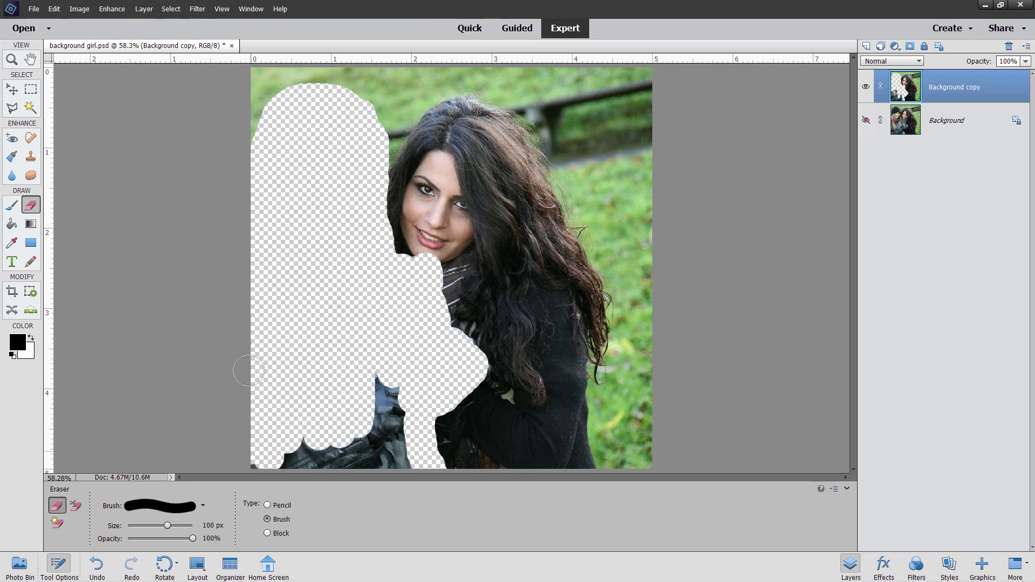
{"action": "mouse_move", "coordinate": [245, 410]}
{"action": "left_mouse_down"}
{"action": "mouse_move", "coordinate": [264, 463]}
{"action": "mouse_move", "coordinate": [399, 469]}
{"action": "mouse_move", "coordinate": [385, 394]}
{"action": "mouse_move", "coordinate": [367, 464]}
{"action": "mouse_move", "coordinate": [322, 448]}
{"action": "mouse_move", "coordinate": [371, 446]}
{"action": "mouse_move", "coordinate": [305, 465]}
{"action": "mouse_move", "coordinate": [343, 466]}
{"action": "mouse_move", "coordinate": [275, 458]}
{"action": "mouse_move", "coordinate": [280, 451]}
{"action": "left_mouse_up"}
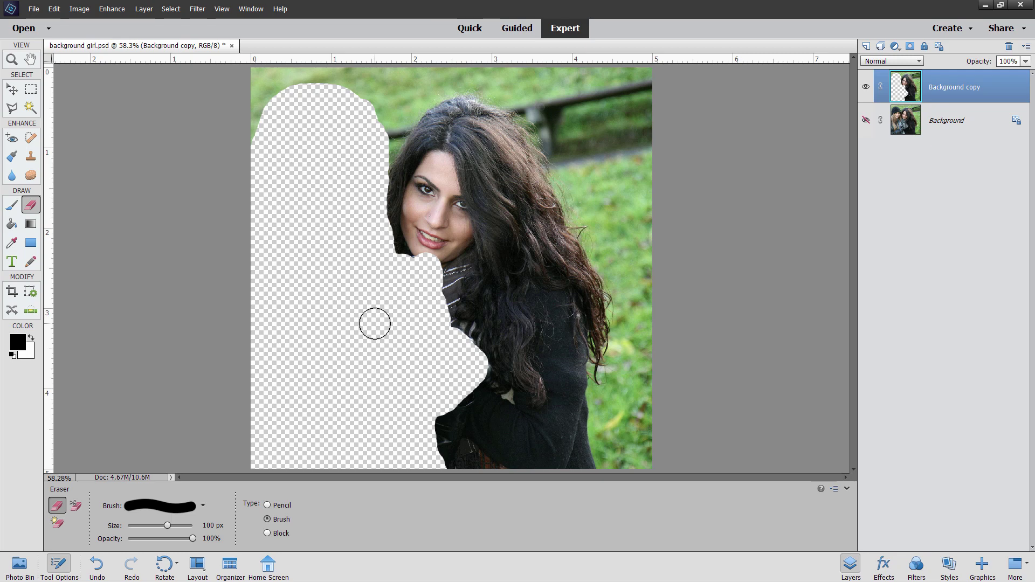
Save the file, then resize the image to 1024 px width using Bicubic Sharper resampling
{"action": "key", "text": "ctrl+s"}
{"action": "key", "text": "v"}
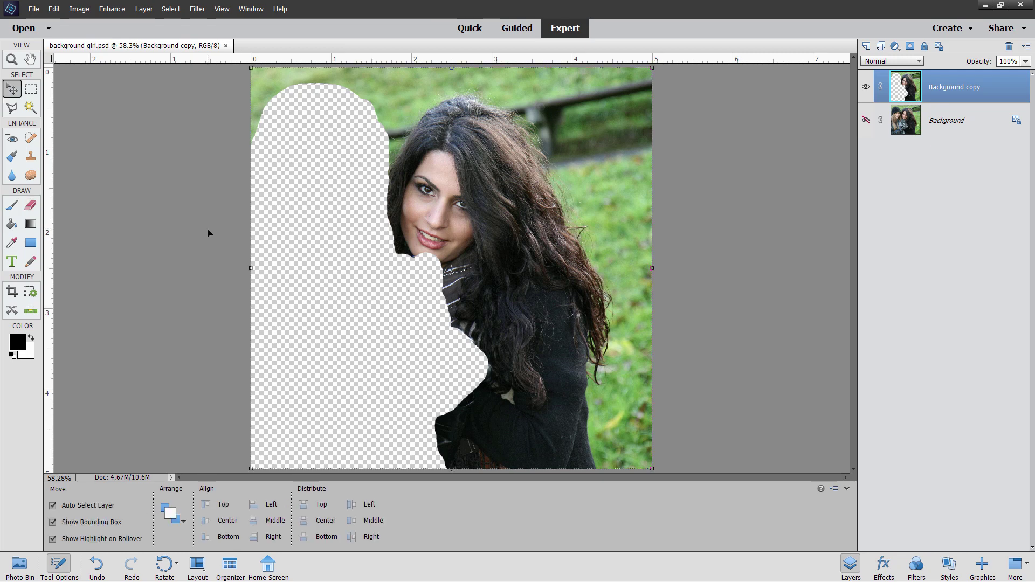
{"action": "left_click", "coordinate": [78, 9]}
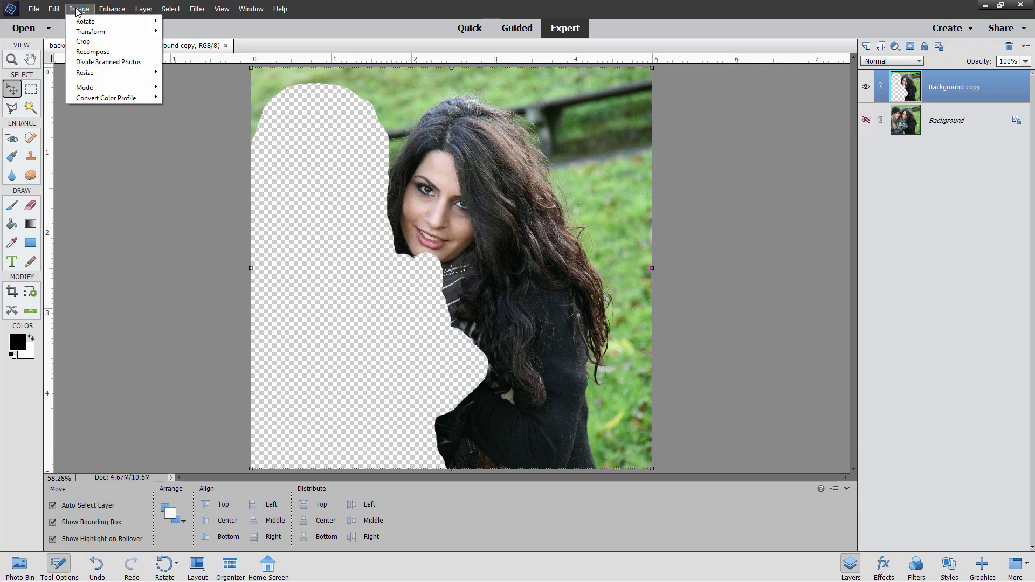
{"action": "mouse_move", "coordinate": [85, 72]}
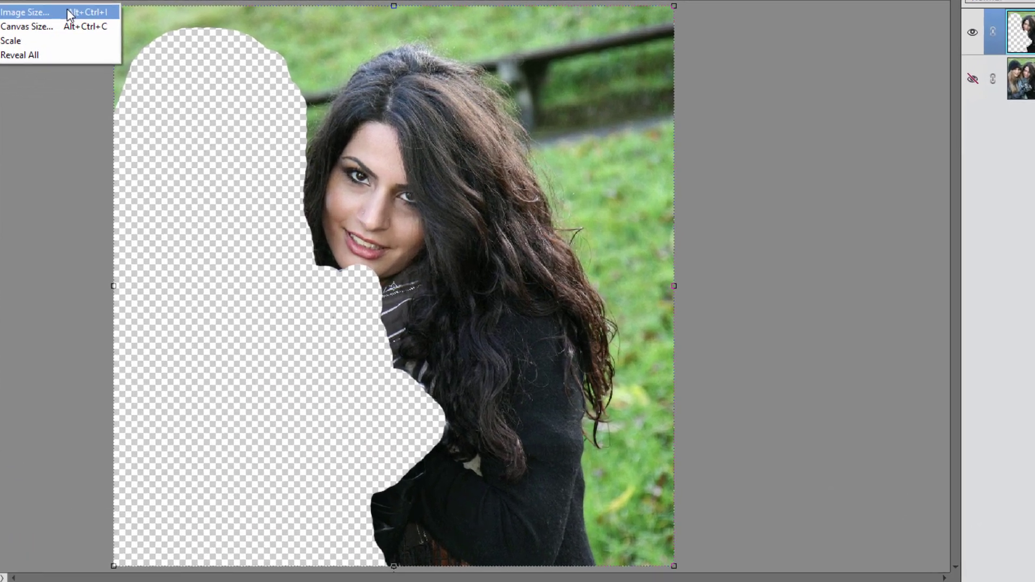
{"action": "left_click", "coordinate": [183, 72]}
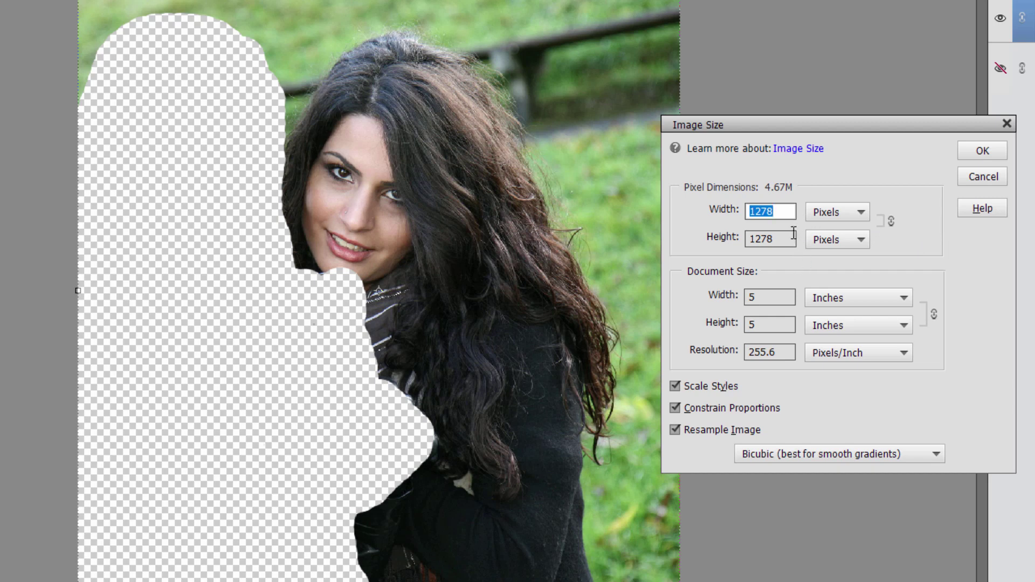
{"action": "type", "text": "1024"}
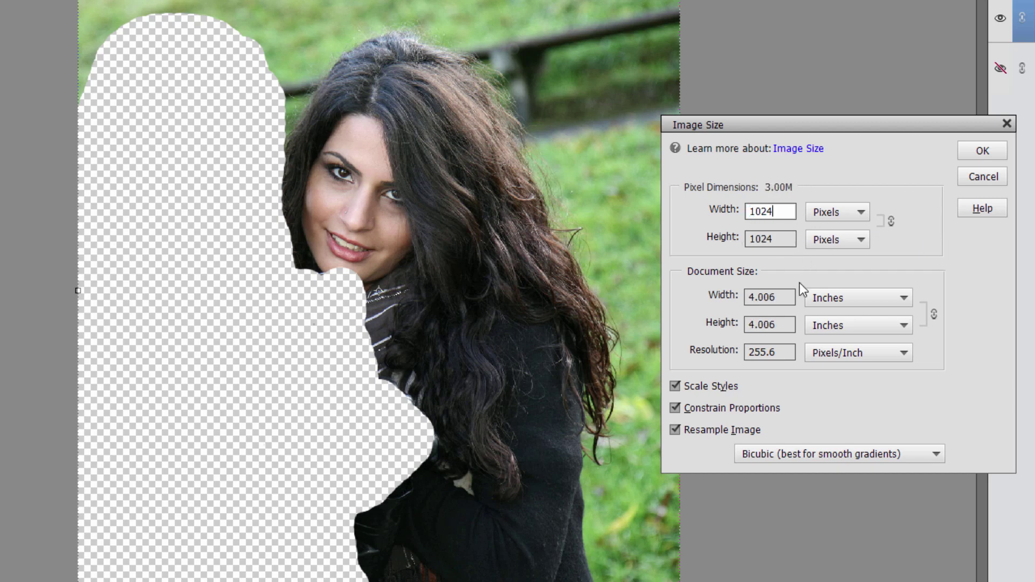
{"action": "left_click", "coordinate": [840, 454]}
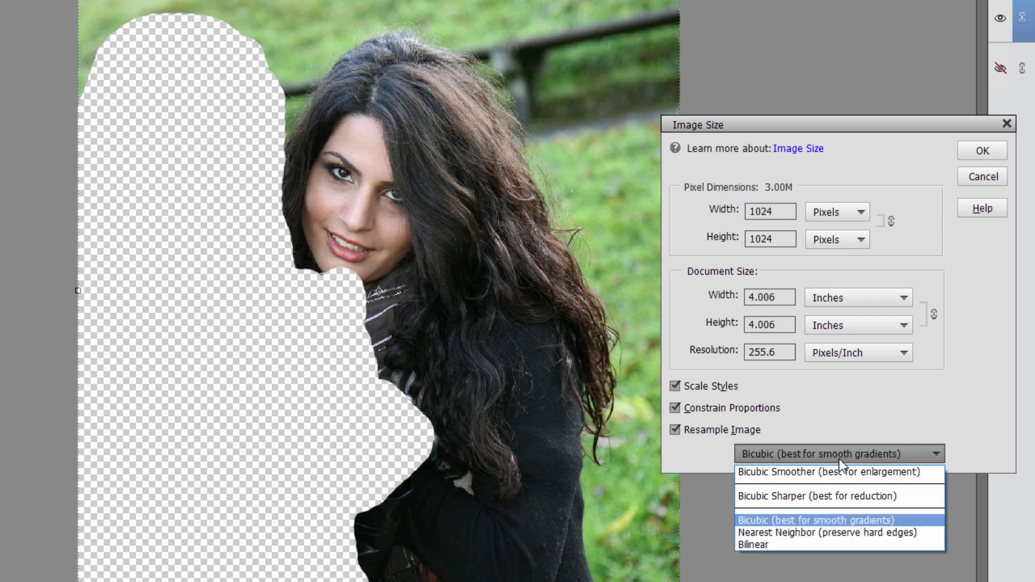
{"action": "left_click", "coordinate": [785, 495]}
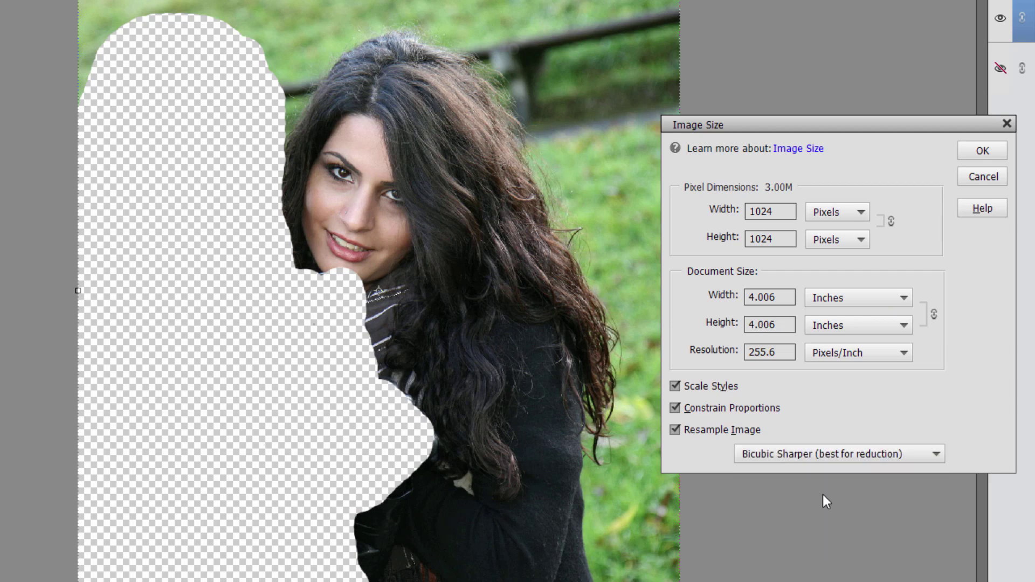
{"action": "left_click", "coordinate": [977, 151]}
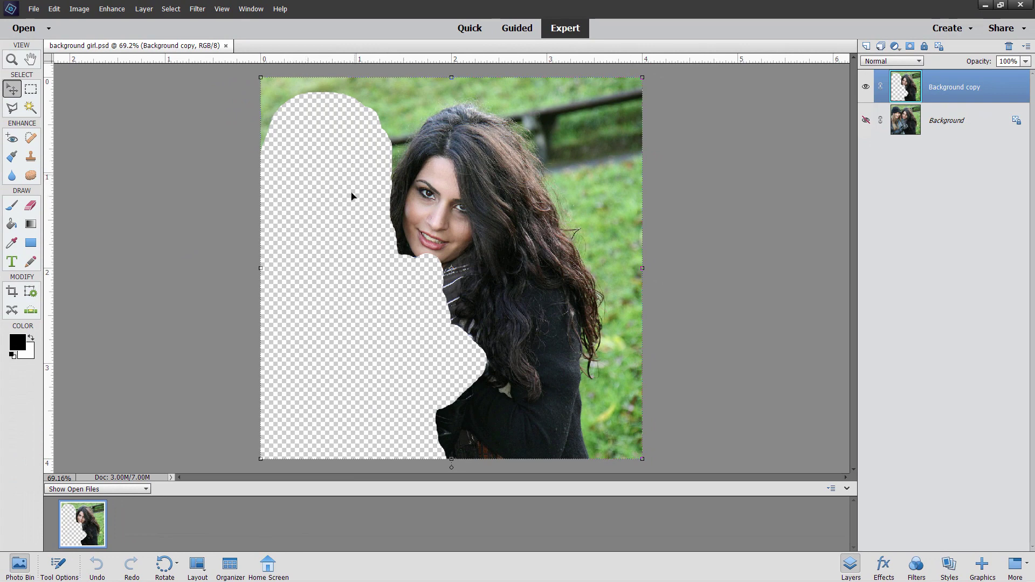
Save the cut-out image as 'background girl.png', accepting the default PNG options
{"action": "left_click", "coordinate": [33, 10]}
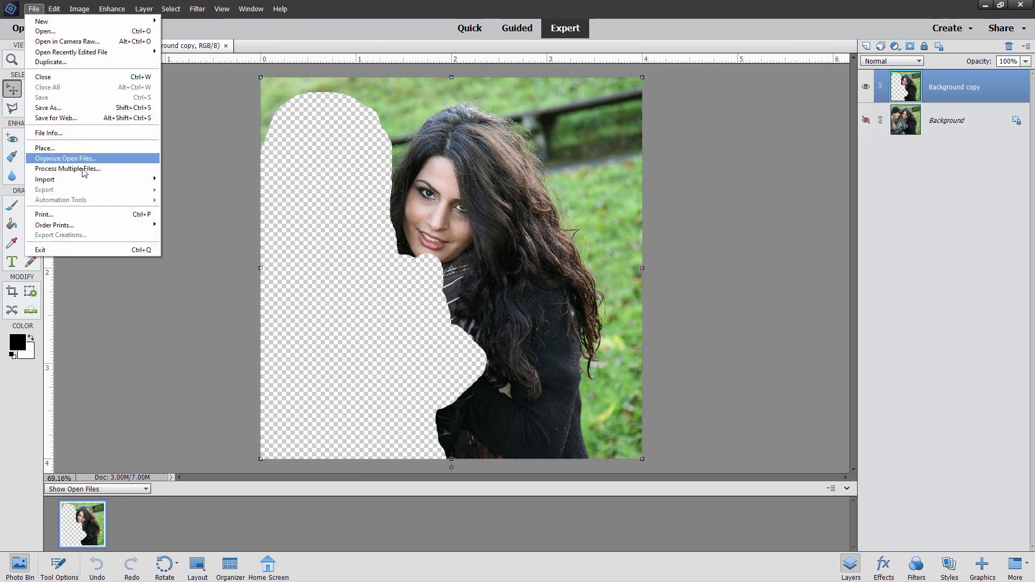
{"action": "left_click", "coordinate": [84, 108]}
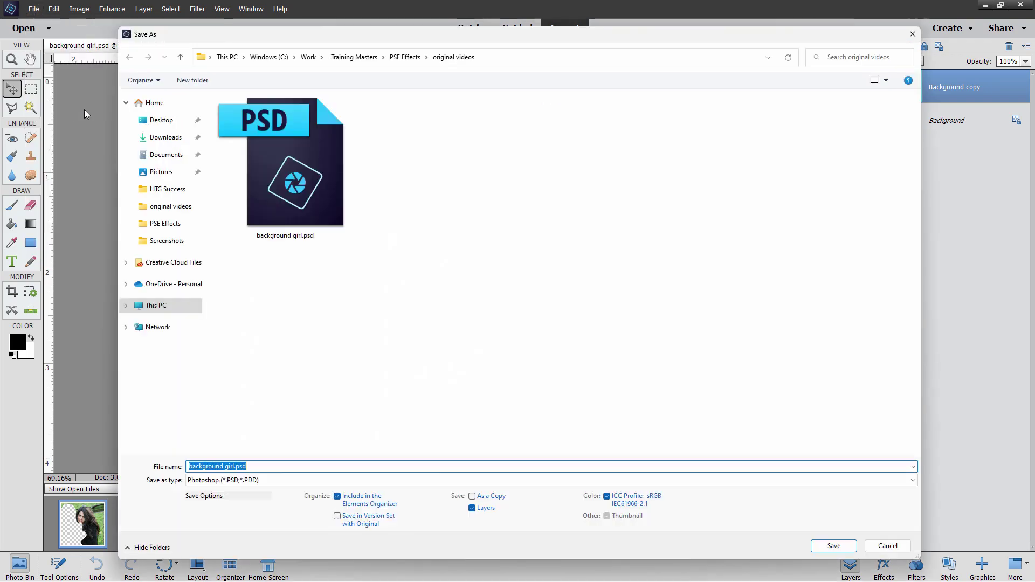
{"action": "left_click", "coordinate": [284, 479]}
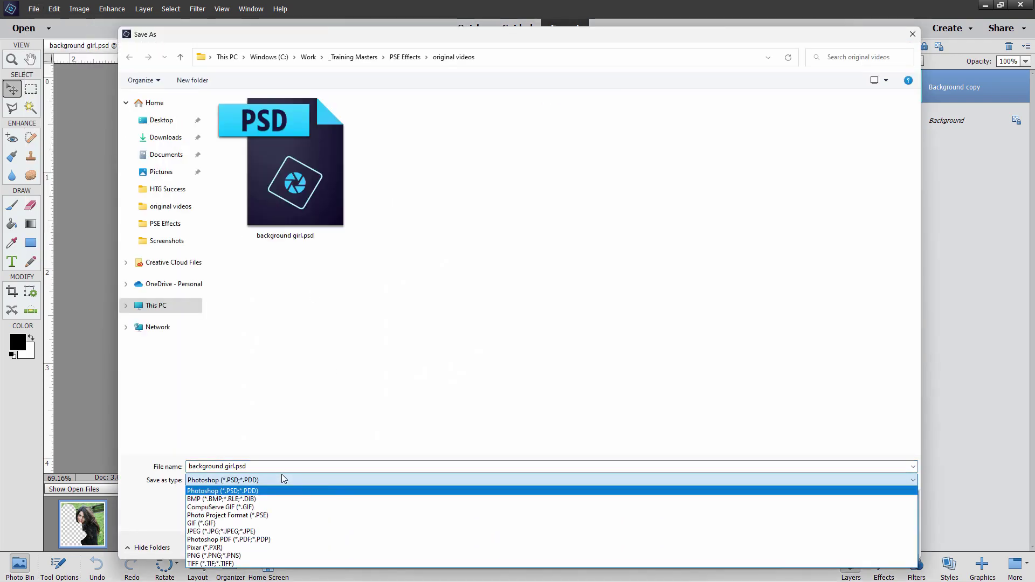
{"action": "left_click", "coordinate": [256, 555]}
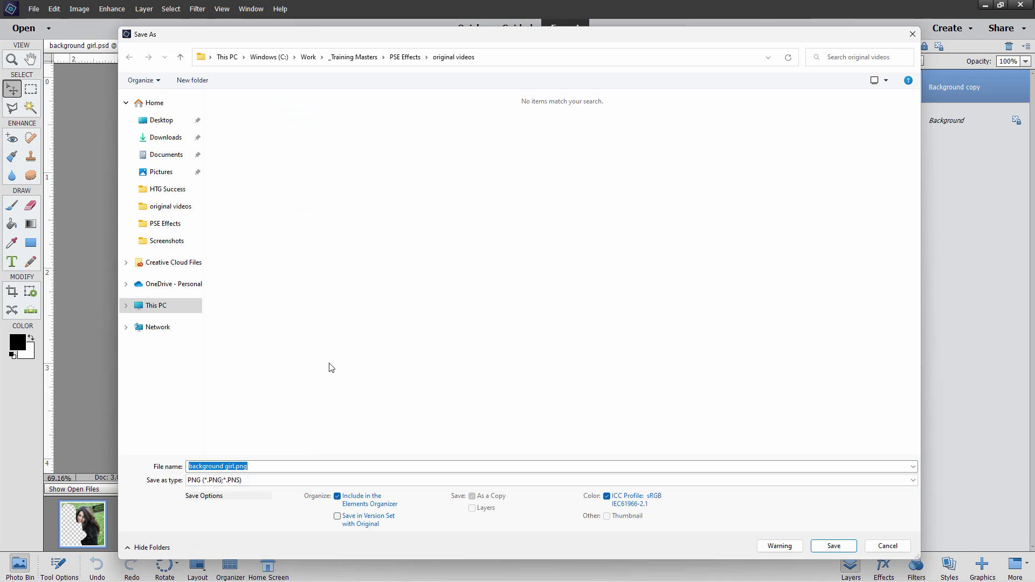
{"action": "left_click", "coordinate": [855, 545]}
{"action": "left_click", "coordinate": [553, 181]}
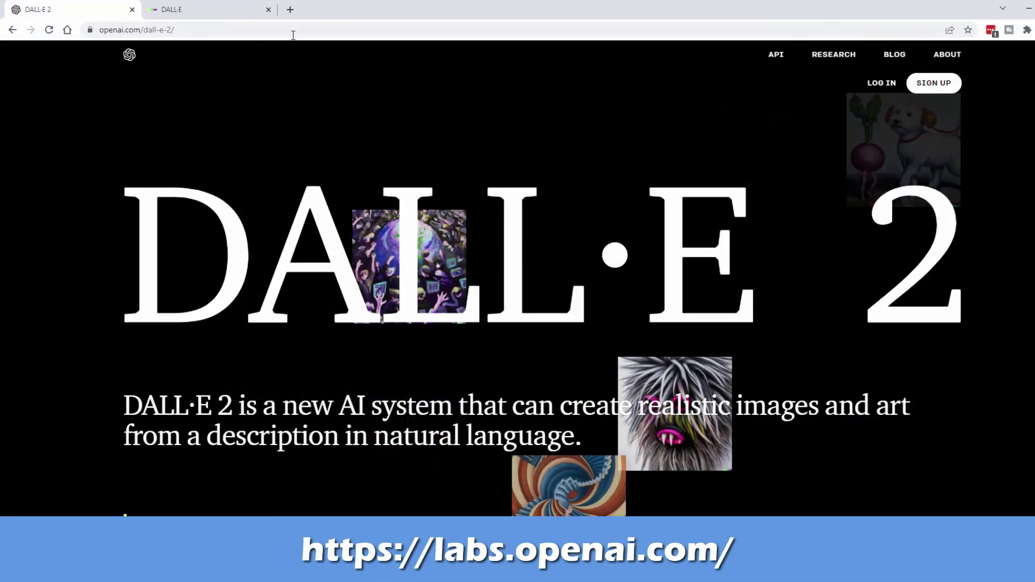
Switch to the browser tab showing DALL·E labs at labs.openai.com
{"action": "left_click", "coordinate": [246, 29]}
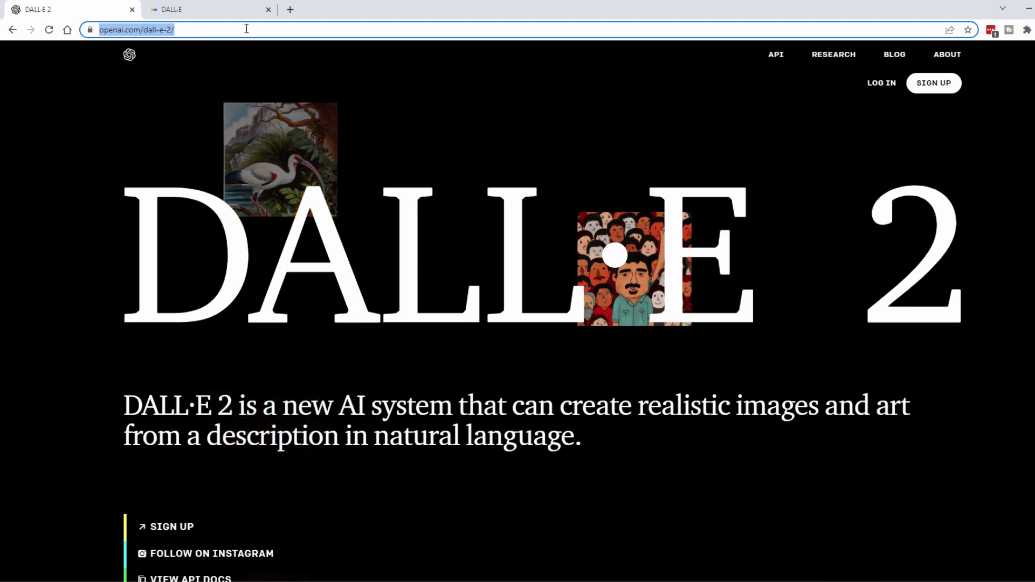
{"action": "left_click", "coordinate": [203, 10]}
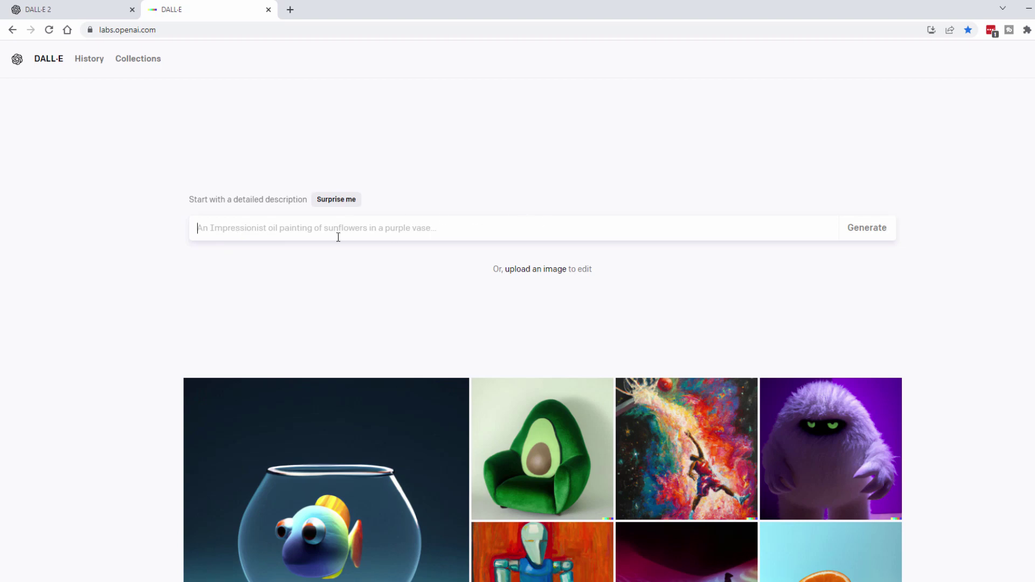
{"action": "scroll", "coordinate": [931, 326], "scroll_direction": "down", "scroll_amount": 5}
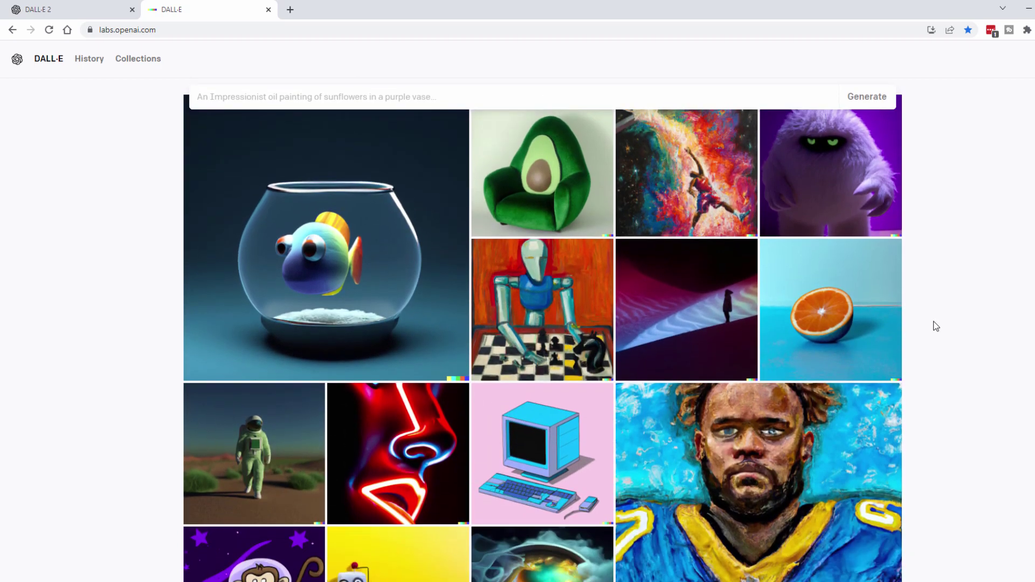
{"action": "scroll", "coordinate": [935, 326], "scroll_direction": "up", "scroll_amount": 1}
{"action": "mouse_move", "coordinate": [377, 323]}
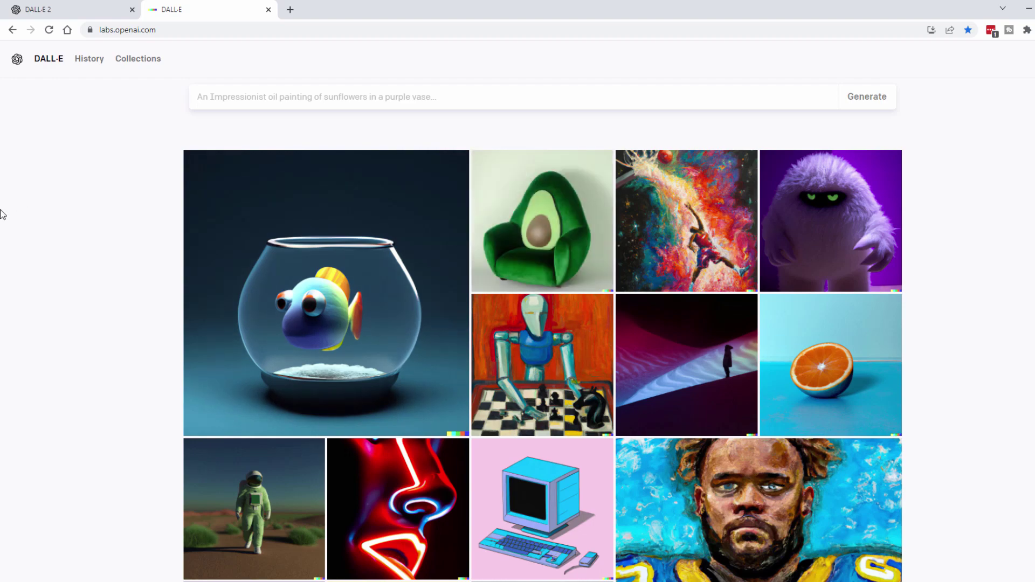
{"action": "scroll", "coordinate": [3, 216], "scroll_direction": "down", "scroll_amount": 6}
{"action": "scroll", "coordinate": [289, 293], "scroll_direction": "down", "scroll_amount": 1}
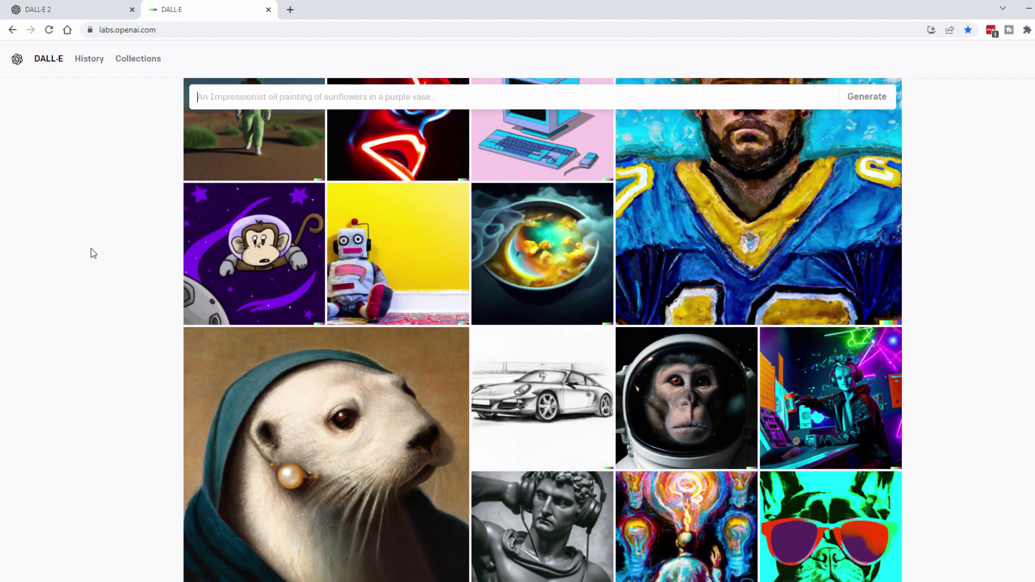
{"action": "scroll", "coordinate": [93, 253], "scroll_direction": "down", "scroll_amount": 3}
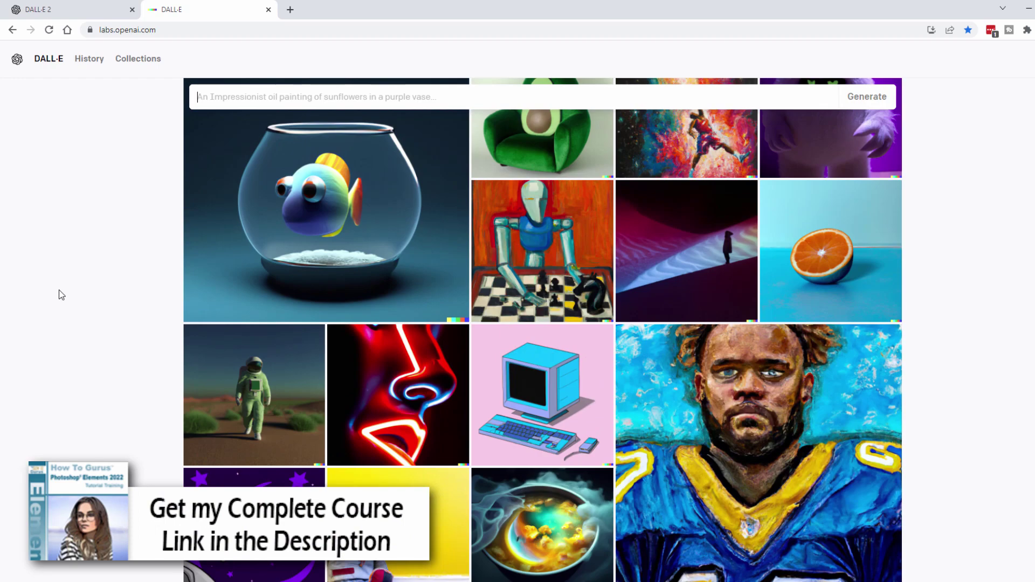
{"action": "scroll", "coordinate": [61, 295], "scroll_direction": "up", "scroll_amount": 5}
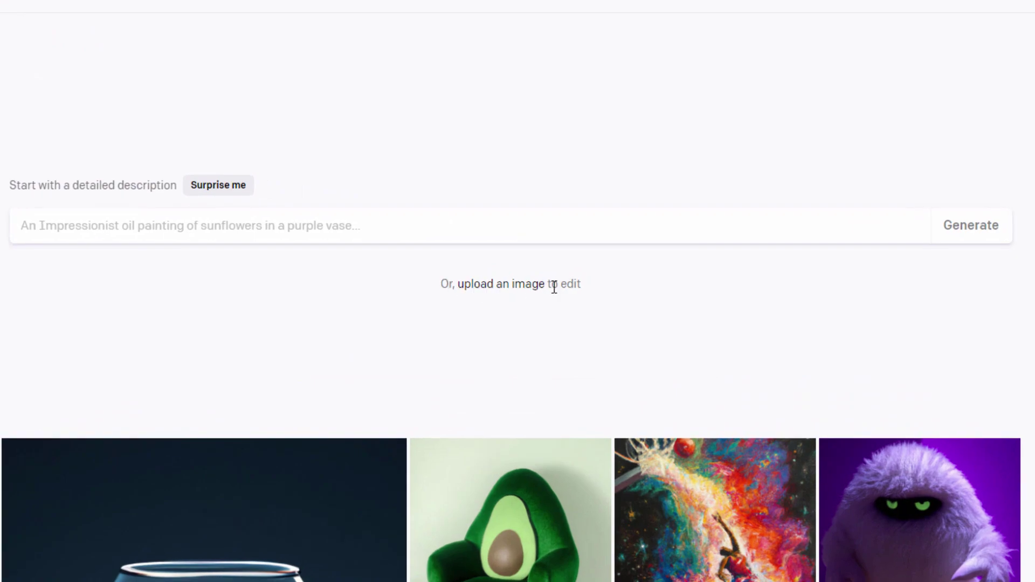
Upload 'background girl.png' to the DALL·E editor without cropping it
{"action": "left_click", "coordinate": [497, 286]}
{"action": "left_click", "coordinate": [234, 236]}
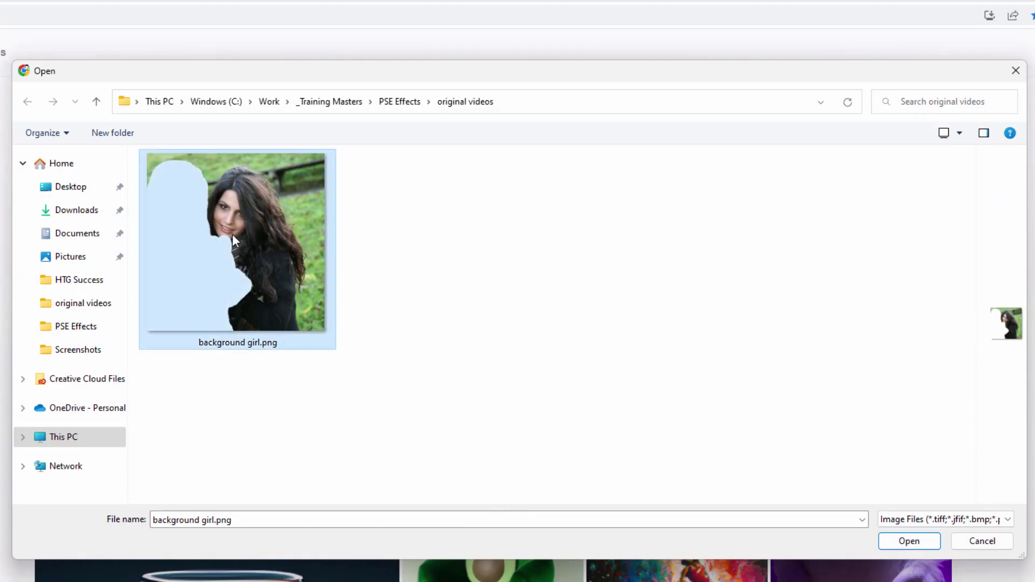
{"action": "left_click", "coordinate": [909, 541]}
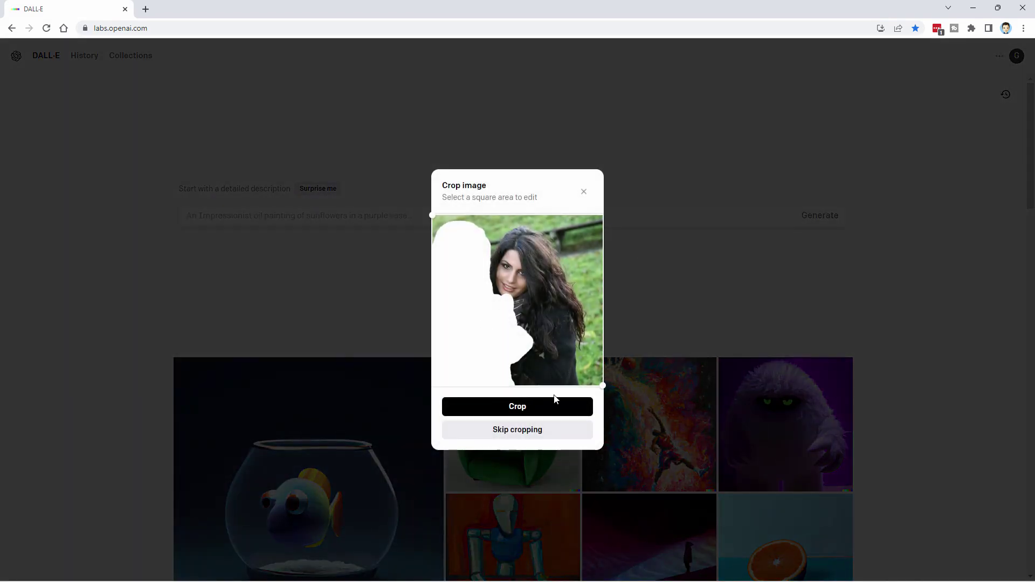
{"action": "left_click", "coordinate": [529, 430]}
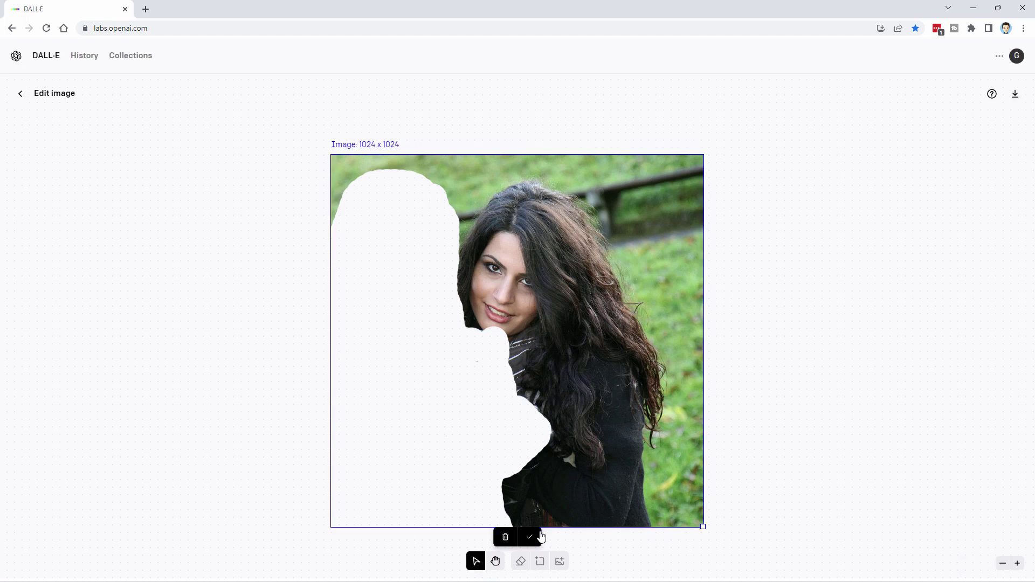
Confirm the erased area and enter the prompt 'woman in a field with book'
{"action": "left_click", "coordinate": [530, 538]}
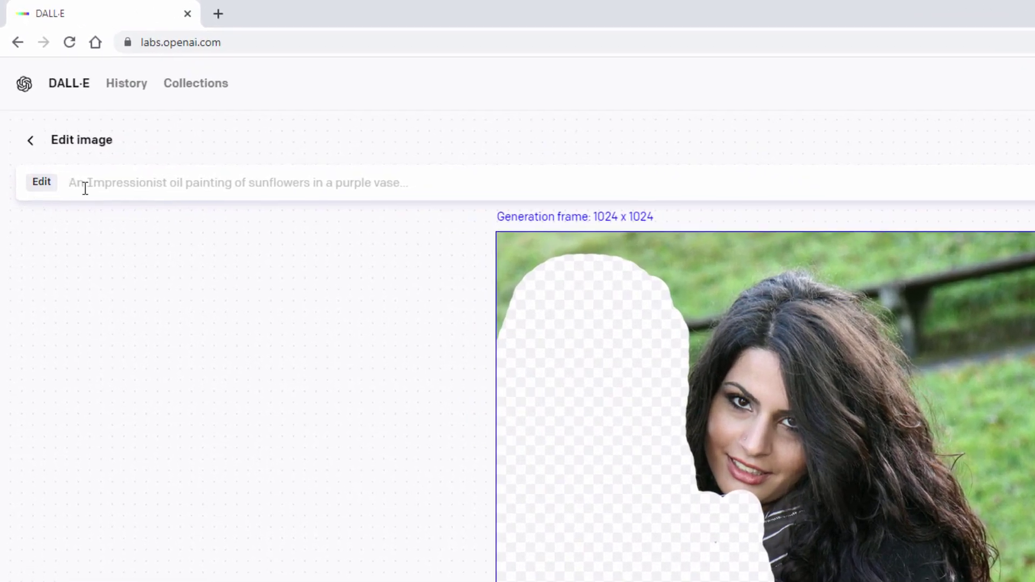
{"action": "left_click", "coordinate": [103, 140]}
{"action": "type", "text": "woman"}
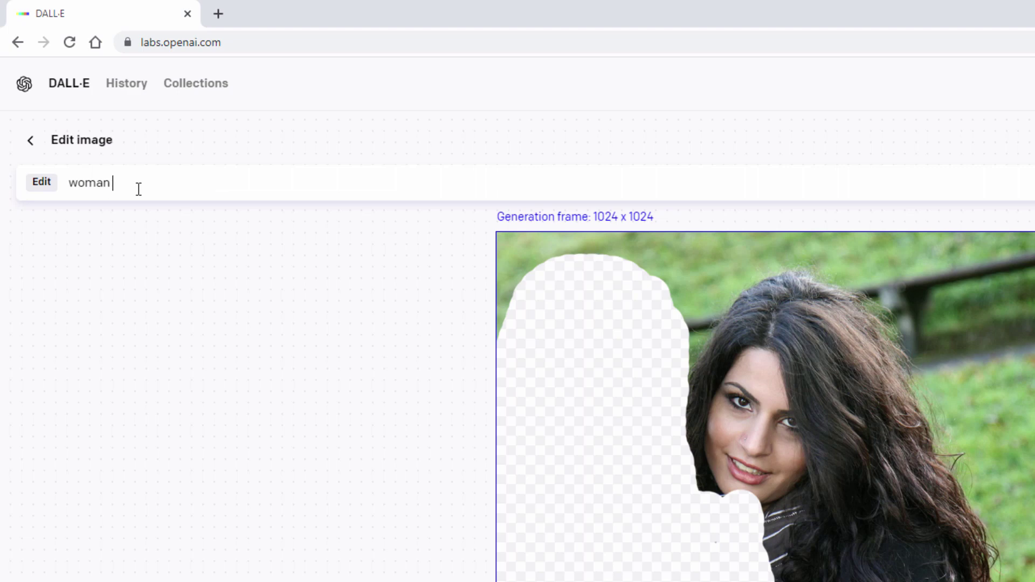
{"action": "type", "text": " in a field with book"}
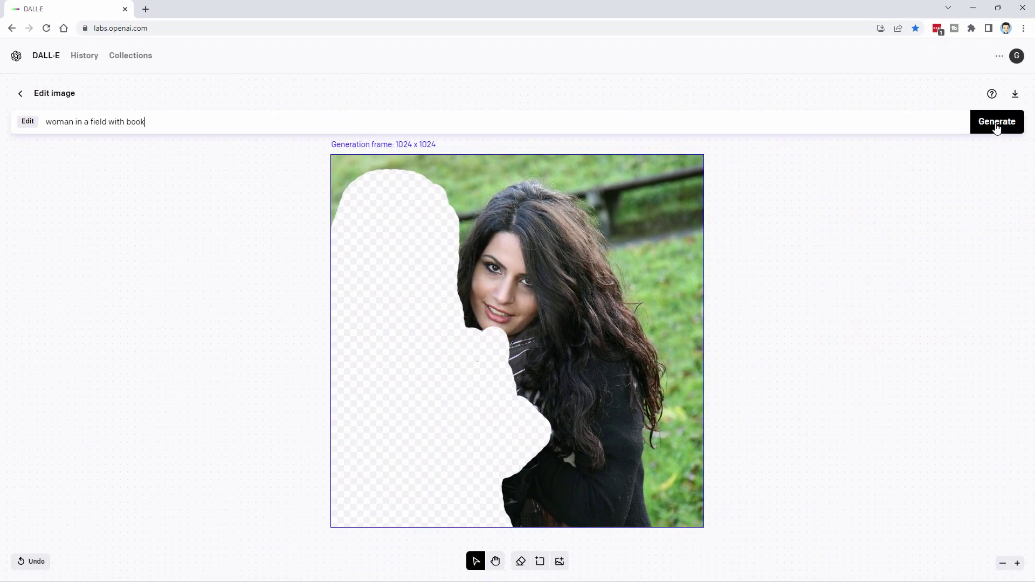
Generate fills, browse to the fourth variation, and accept the woman holding an open book
{"action": "left_click", "coordinate": [997, 128]}
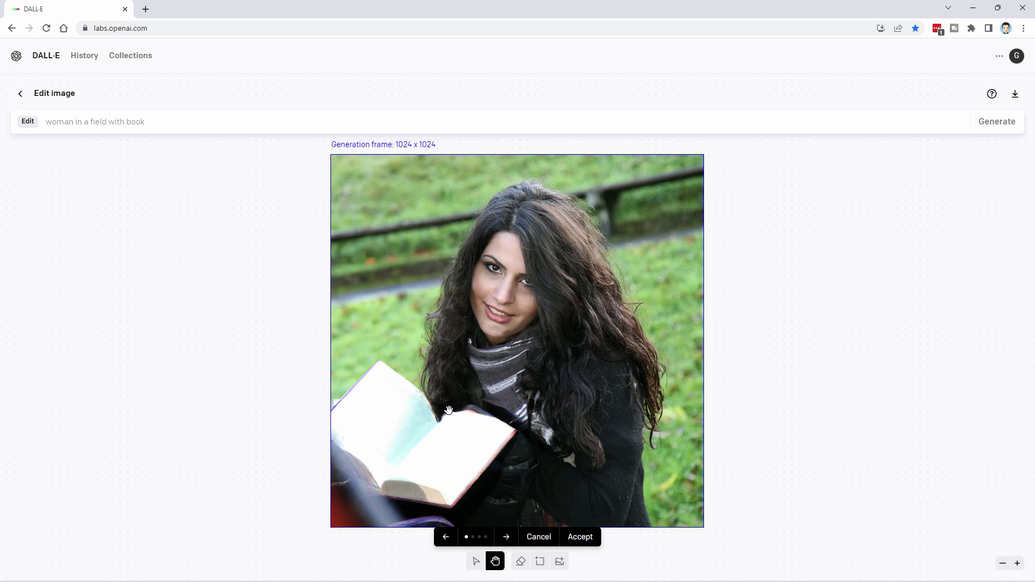
{"action": "left_click", "coordinate": [506, 537]}
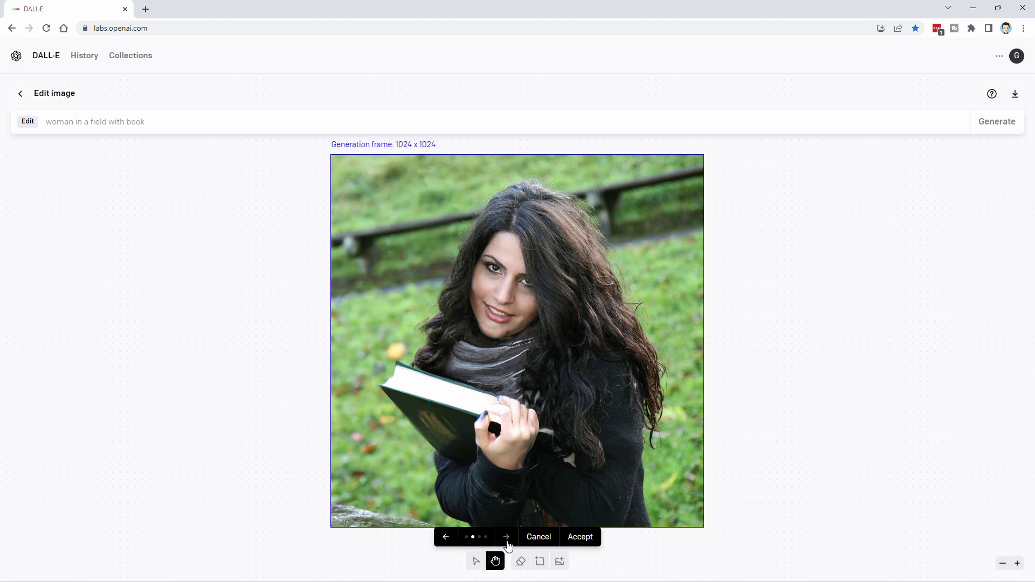
{"action": "left_click", "coordinate": [506, 537]}
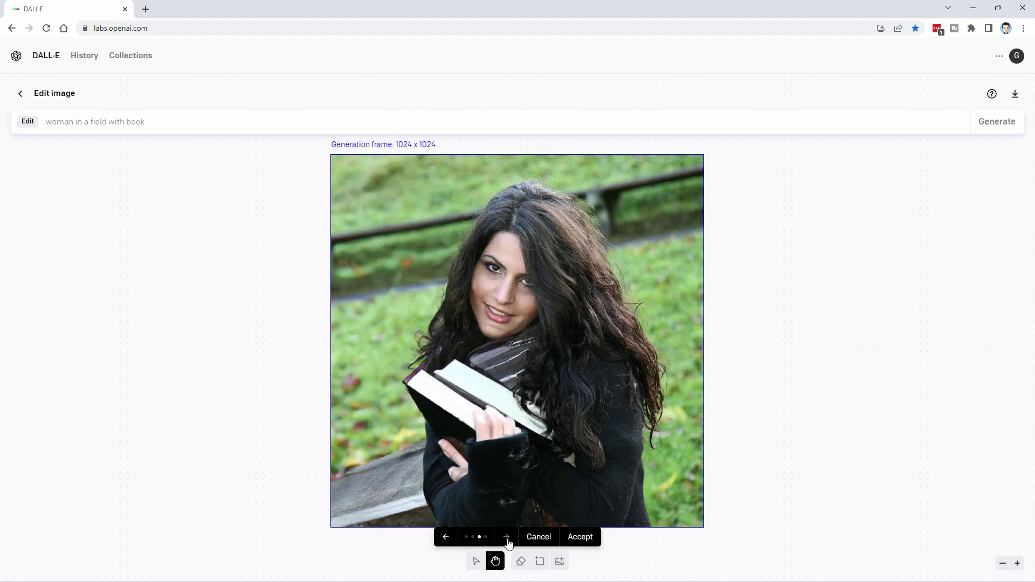
{"action": "left_click", "coordinate": [506, 537]}
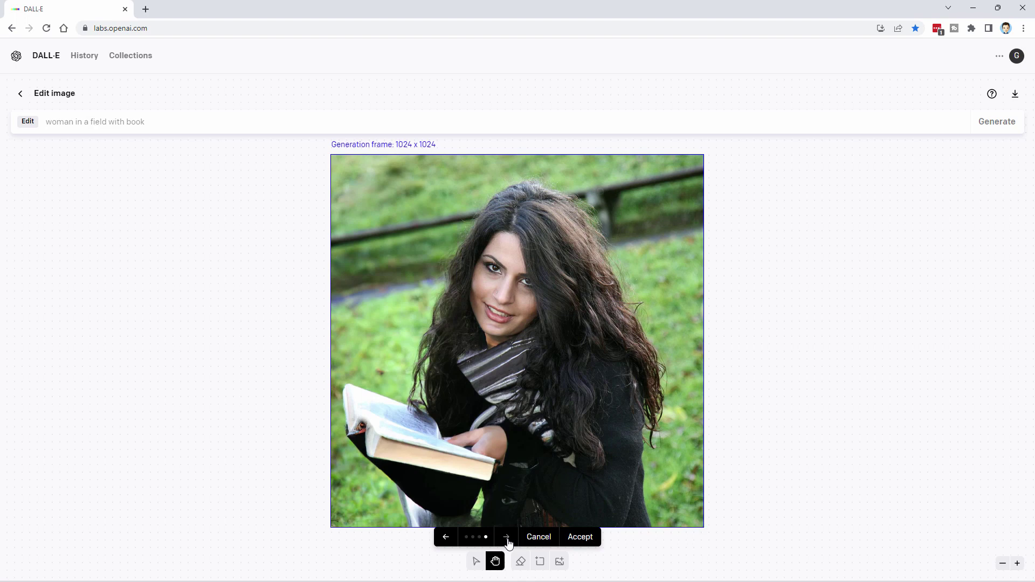
{"action": "left_click", "coordinate": [592, 538]}
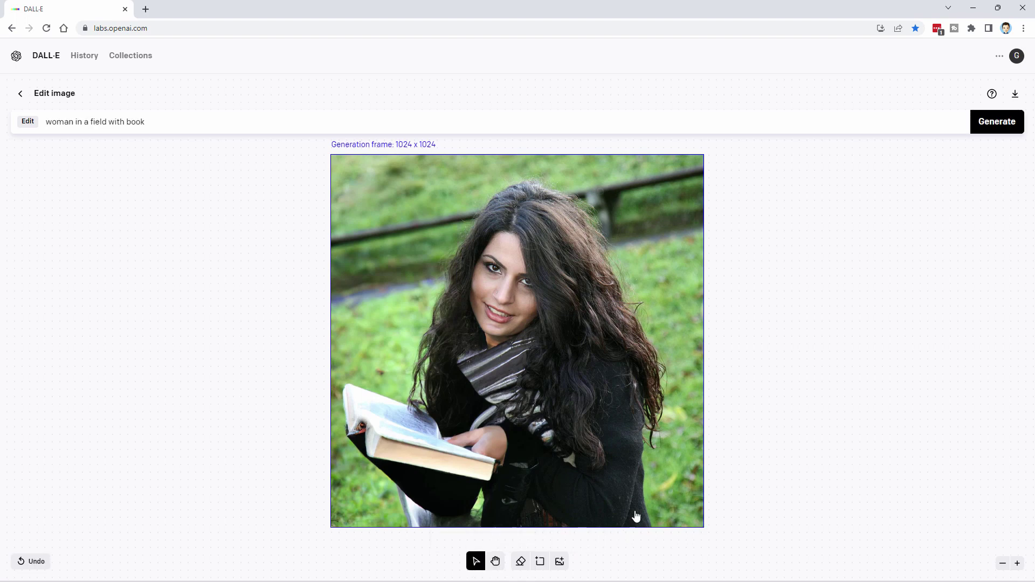
{"action": "left_click", "coordinate": [85, 58]}
Download the green-book variation as a PNG and add it to Favorites
{"action": "left_click", "coordinate": [564, 96]}
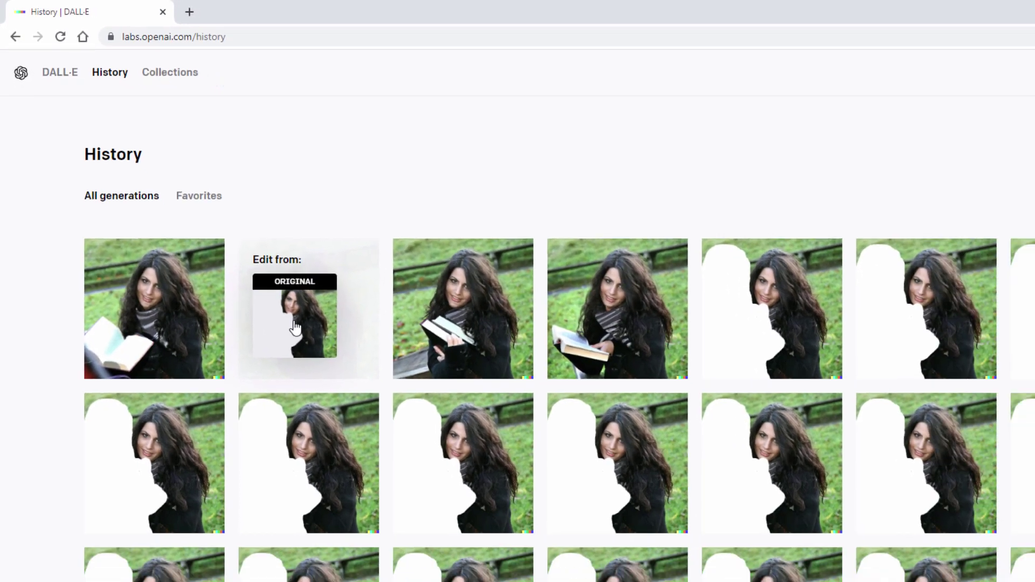
{"action": "left_click", "coordinate": [393, 358]}
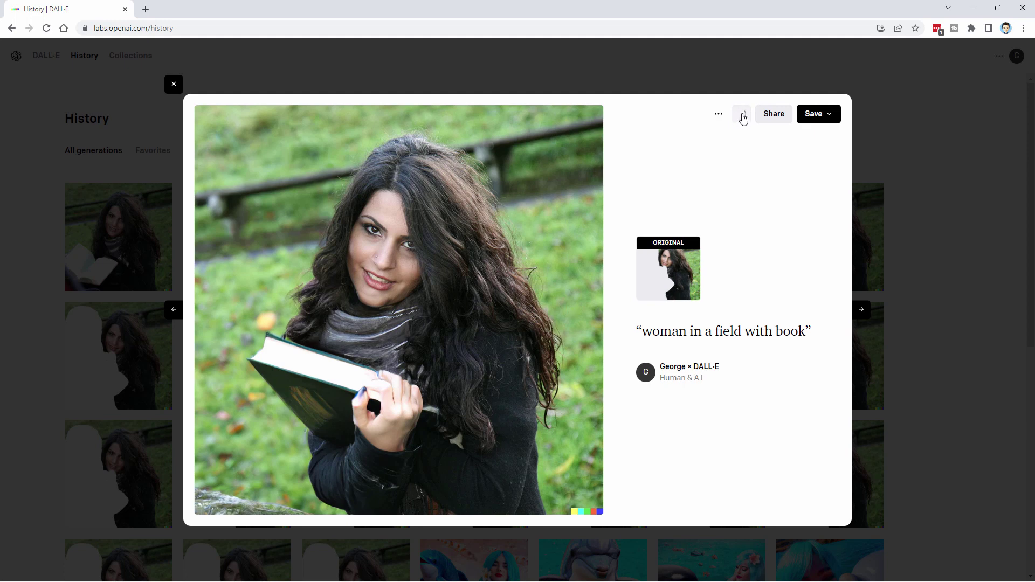
{"action": "left_click", "coordinate": [742, 118]}
{"action": "left_click", "coordinate": [827, 419]}
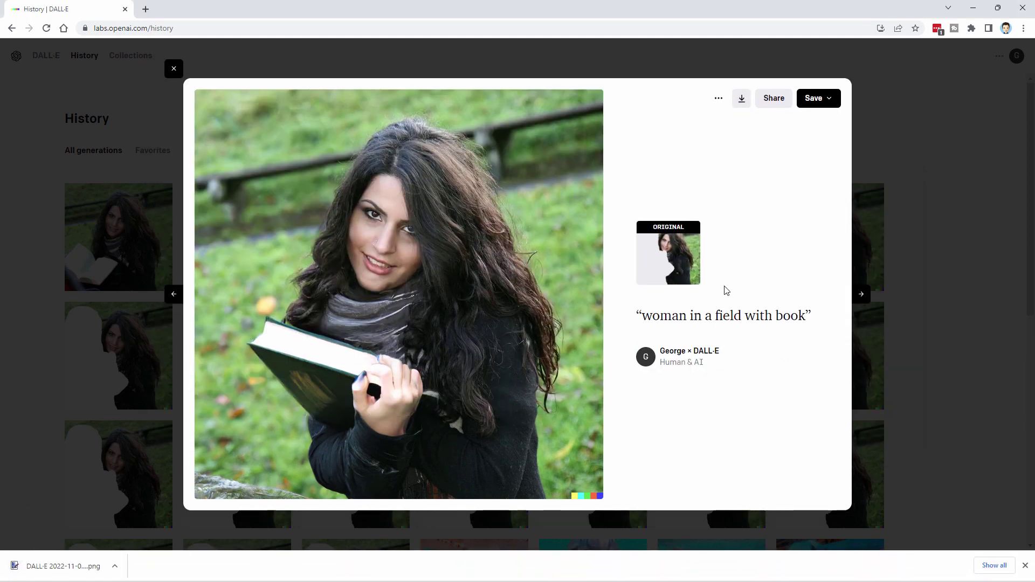
{"action": "left_click", "coordinate": [823, 101]}
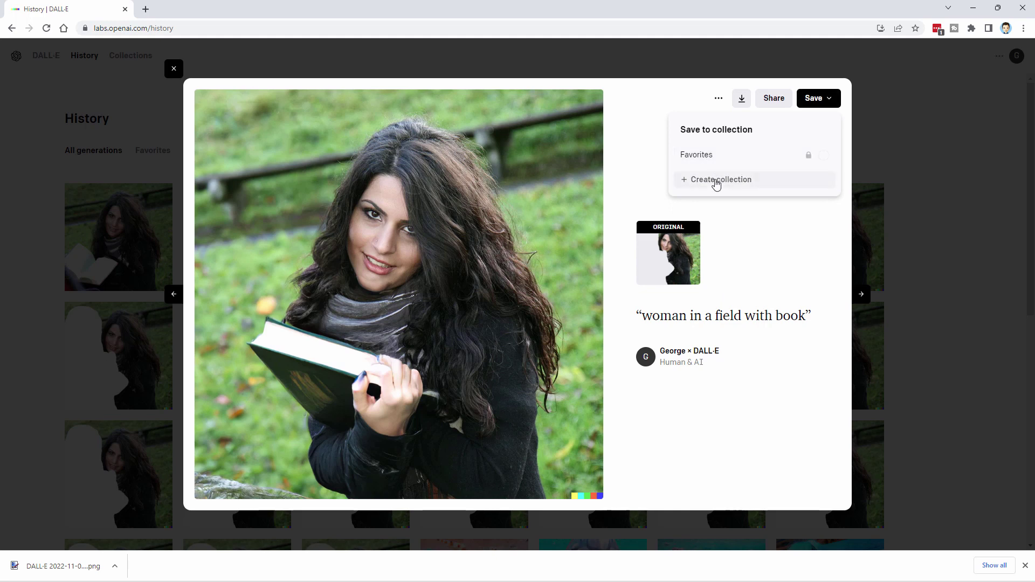
{"action": "left_click", "coordinate": [706, 156]}
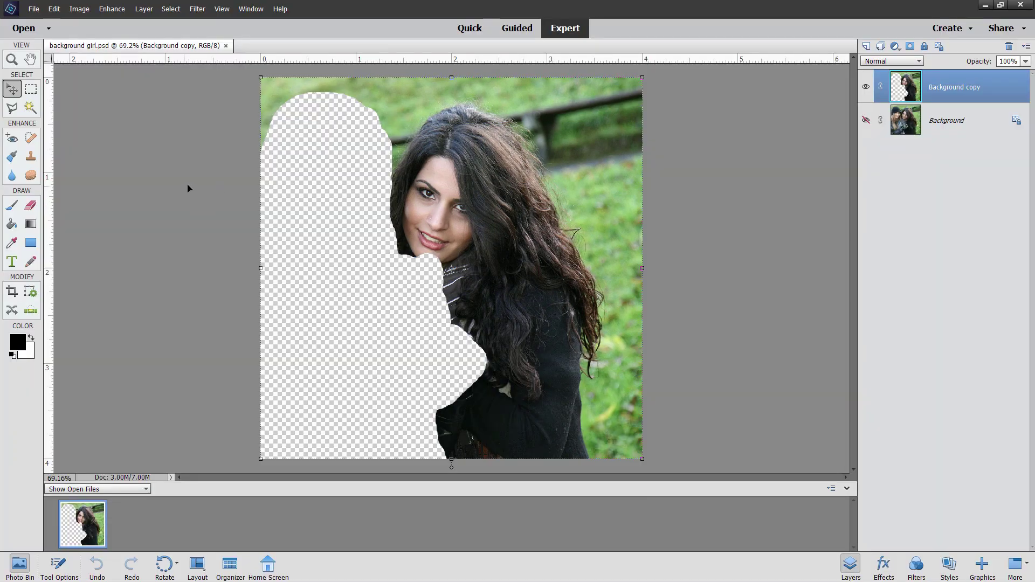
Open camera-594534_1920.jpg and the DALL-E woman-with-book PNG, bringing the PNG in as Layer 1
{"action": "left_click", "coordinate": [46, 24]}
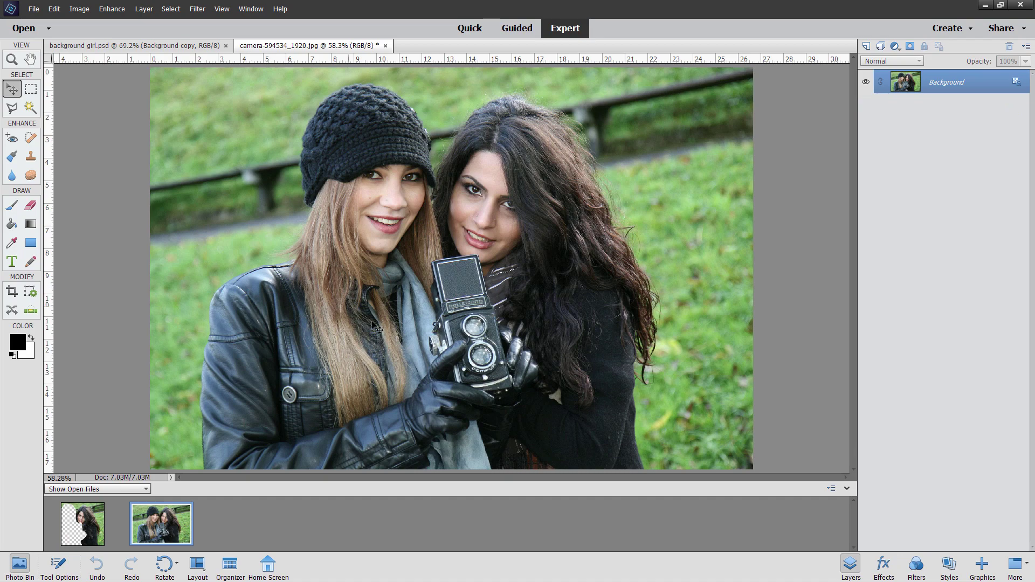
{"action": "left_click", "coordinate": [24, 28]}
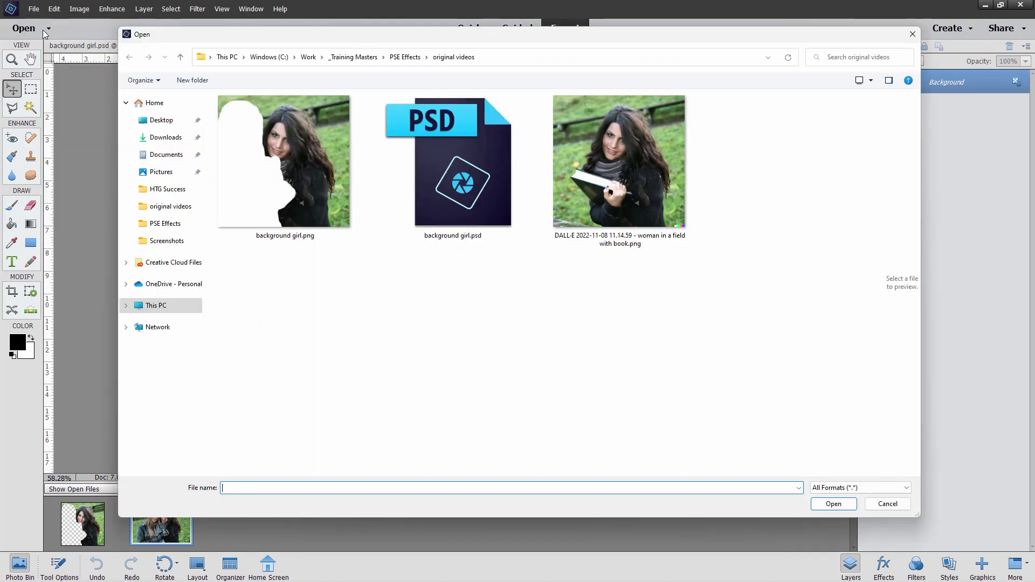
{"action": "left_click", "coordinate": [679, 197]}
{"action": "left_click", "coordinate": [833, 504]}
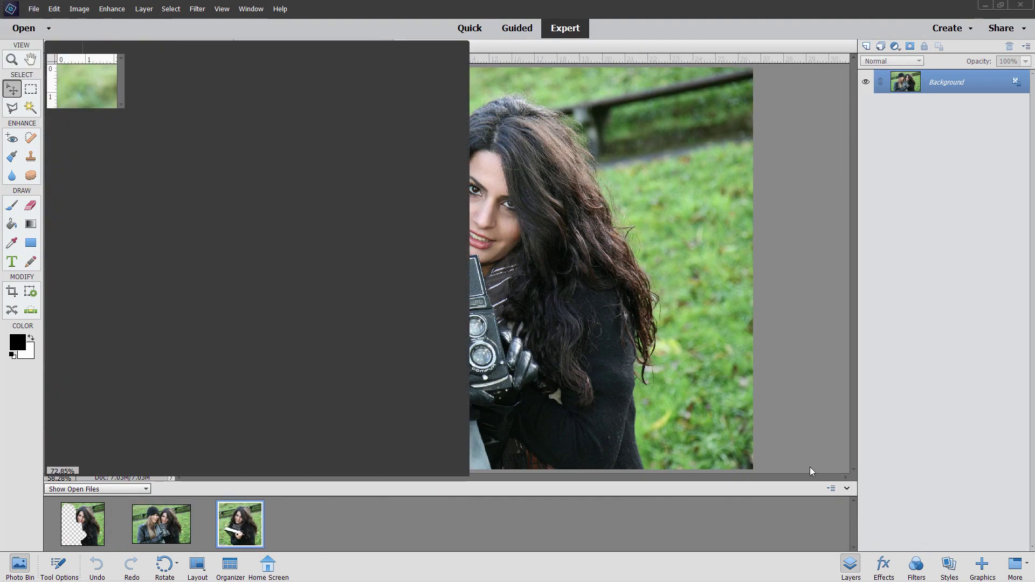
{"action": "left_click", "coordinate": [453, 46]}
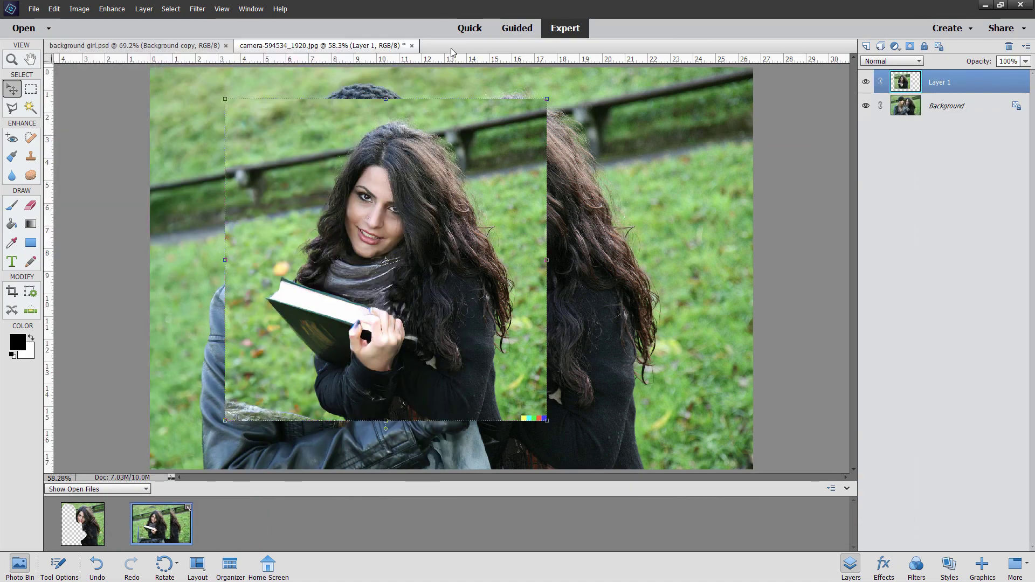
Move the DALL-E layer up and right and scale it up
{"action": "left_click_drag", "start_coordinate": [451, 259], "coordinate": [561, 228]}
{"action": "left_click_drag", "start_coordinate": [656, 388], "coordinate": [708, 447]}
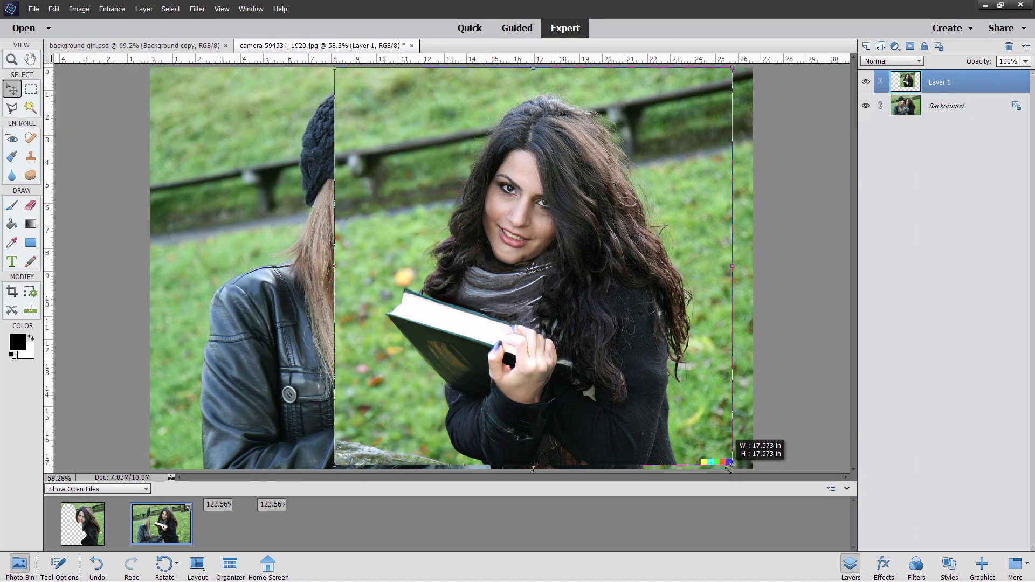
{"action": "left_click_drag", "start_coordinate": [728, 470], "coordinate": [731, 468]}
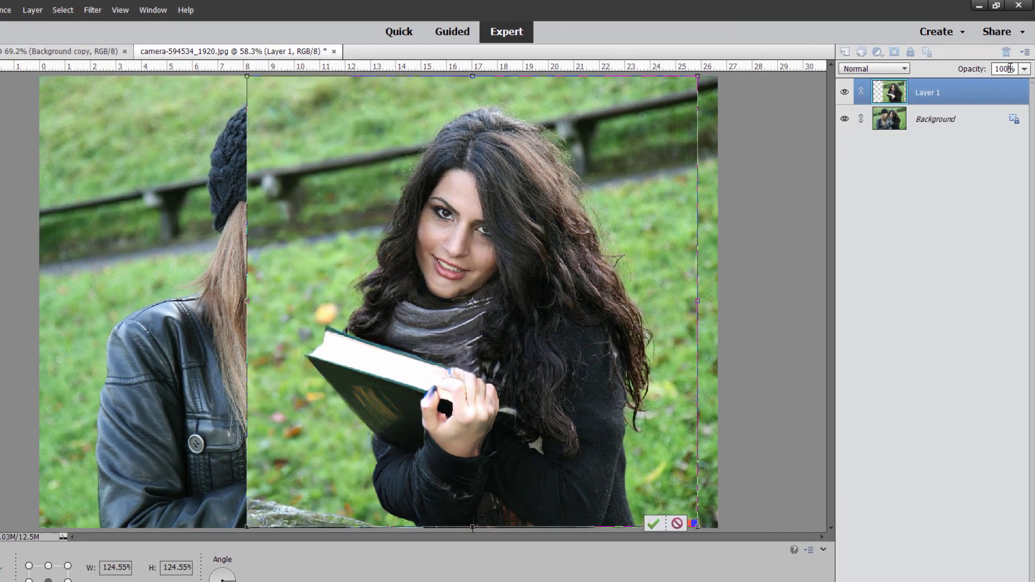
At 50% opacity, shift Layer 1 left to align with the brunette, then restore 100% opacity
{"action": "left_click", "coordinate": [1025, 60]}
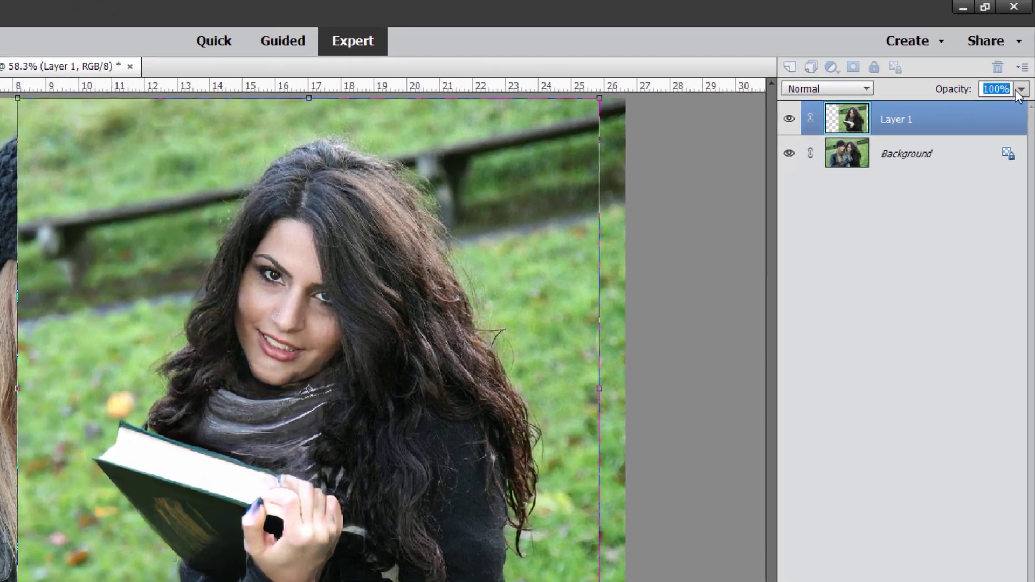
{"action": "left_click_drag", "start_coordinate": [993, 74], "coordinate": [1001, 78]}
{"action": "left_click_drag", "start_coordinate": [354, 363], "coordinate": [265, 374]}
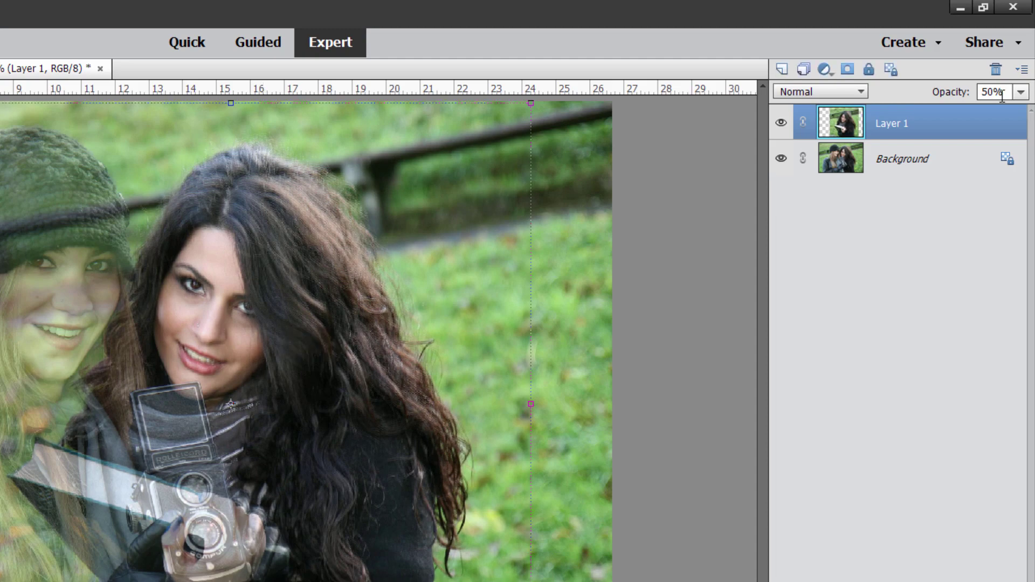
{"action": "left_click", "coordinate": [1020, 92]}
{"action": "left_click_drag", "start_coordinate": [986, 110], "coordinate": [1023, 110]}
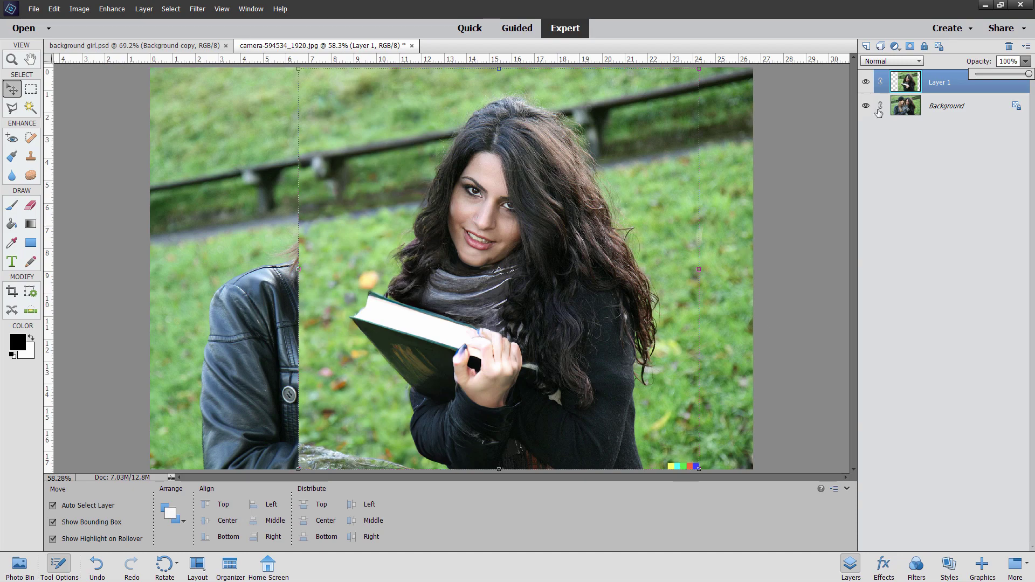
Duplicate the Background layer and Layer 1, creating Background copy and Layer 1 copy
{"action": "left_click", "coordinate": [947, 107]}
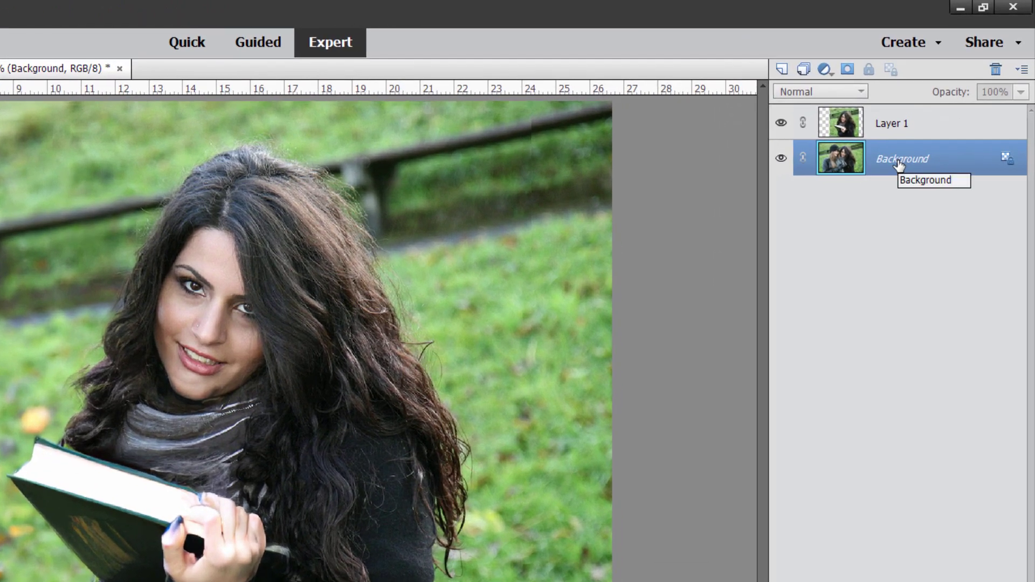
{"action": "right_click", "coordinate": [897, 162]}
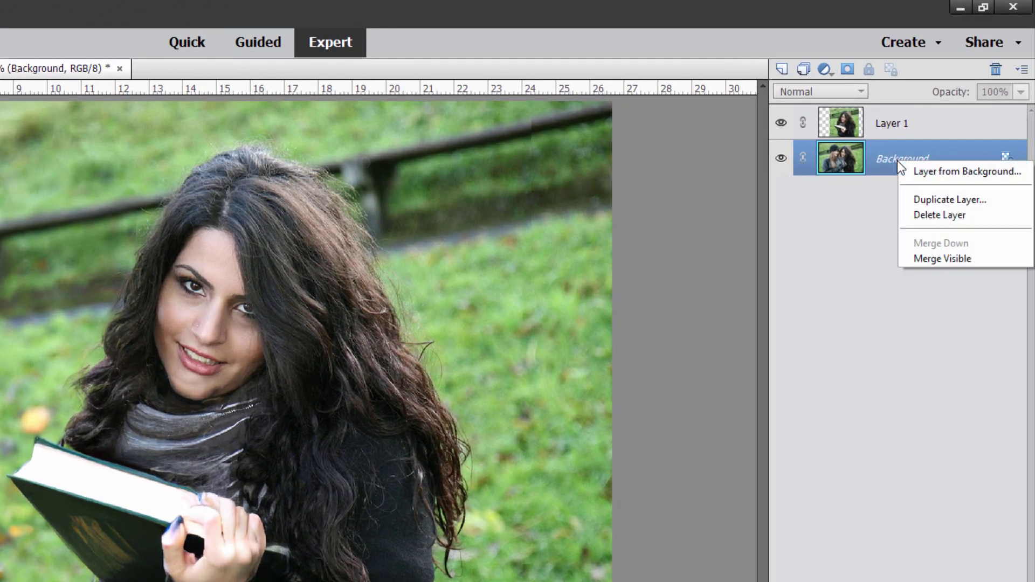
{"action": "left_click", "coordinate": [920, 197]}
{"action": "left_click", "coordinate": [401, 264]}
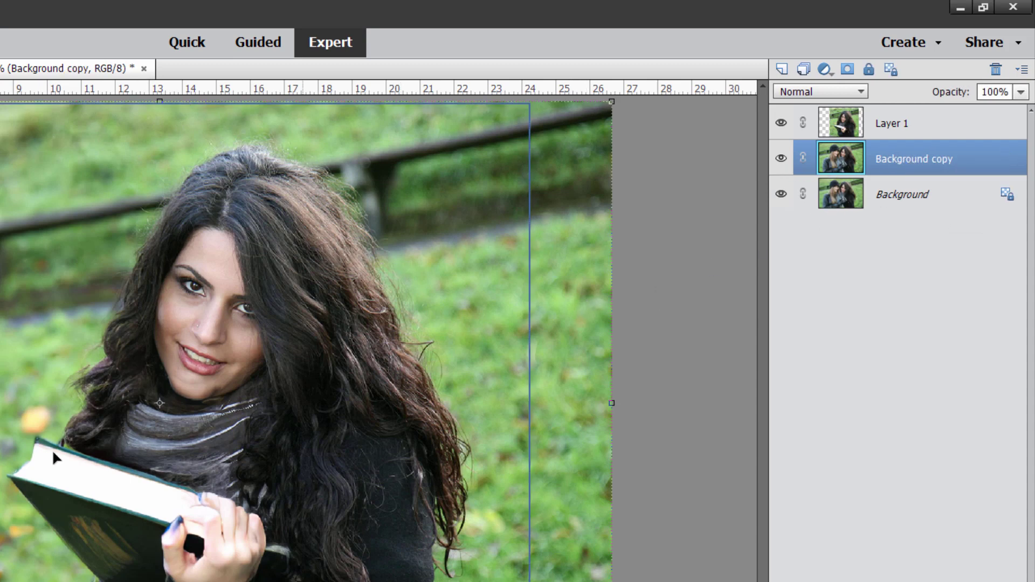
{"action": "right_click", "coordinate": [903, 127]}
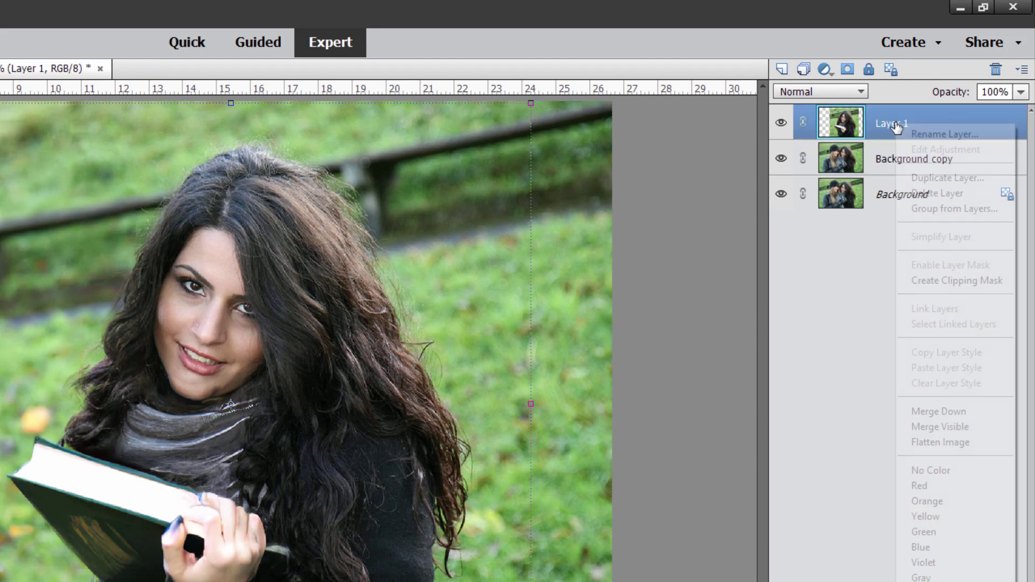
{"action": "left_click", "coordinate": [932, 176]}
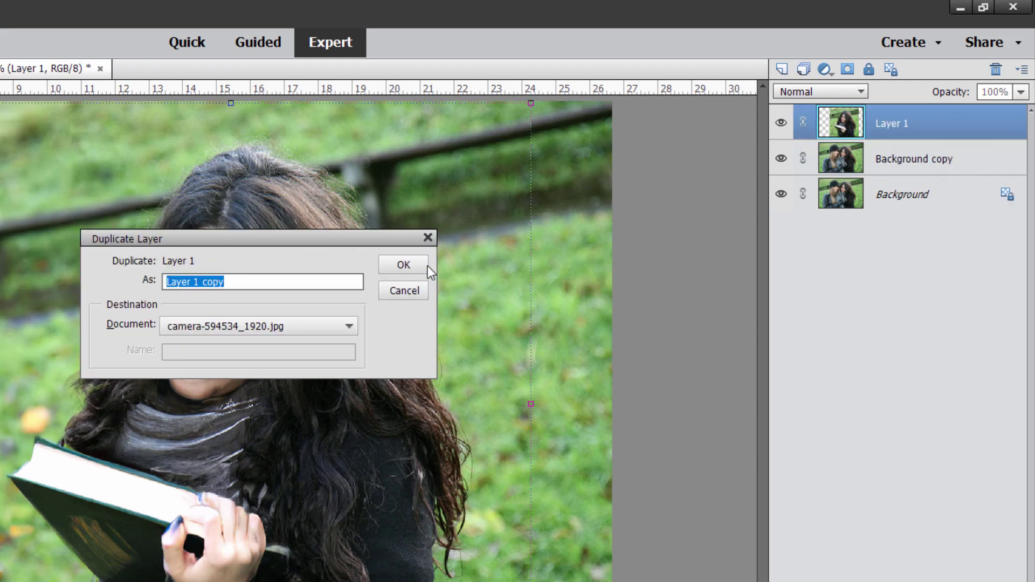
{"action": "left_click", "coordinate": [422, 272]}
Move Background copy above Layer 1 and merge it with Layer 1 copy
{"action": "left_click_drag", "start_coordinate": [906, 194], "coordinate": [865, 131]}
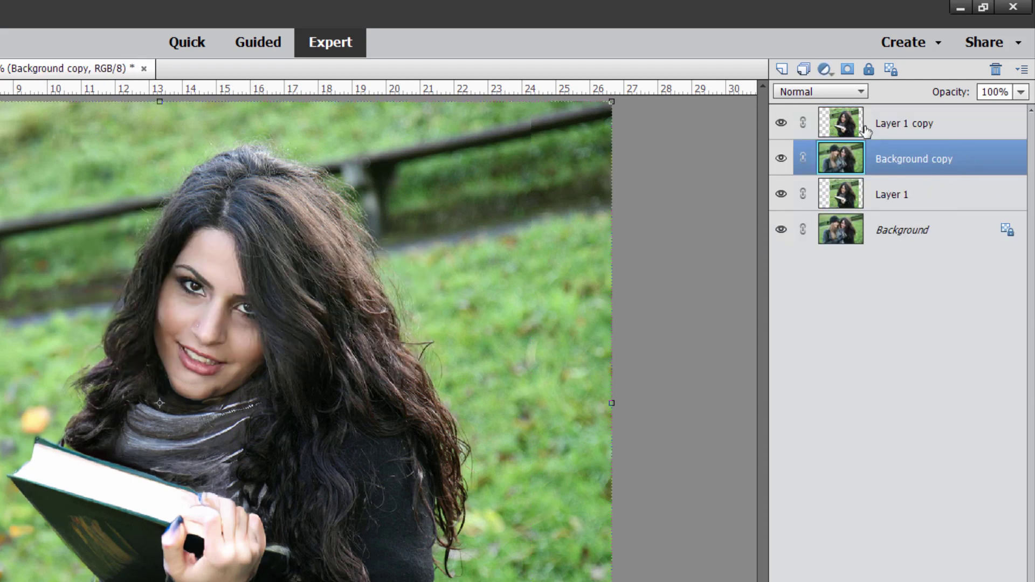
{"action": "left_click", "coordinate": [914, 123]}
{"action": "left_click", "coordinate": [921, 158], "text": "ctrl"}
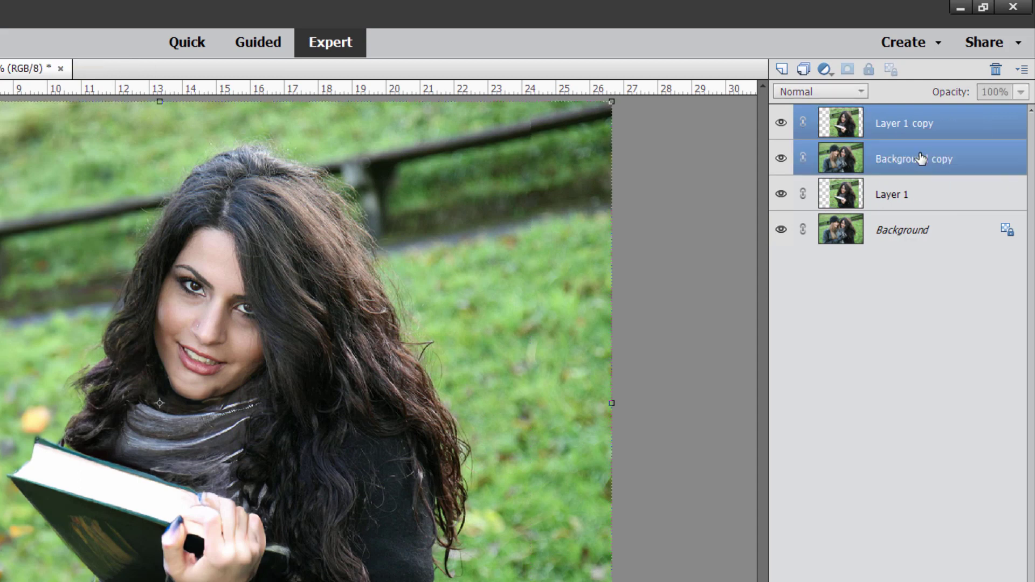
{"action": "right_click", "coordinate": [886, 164]}
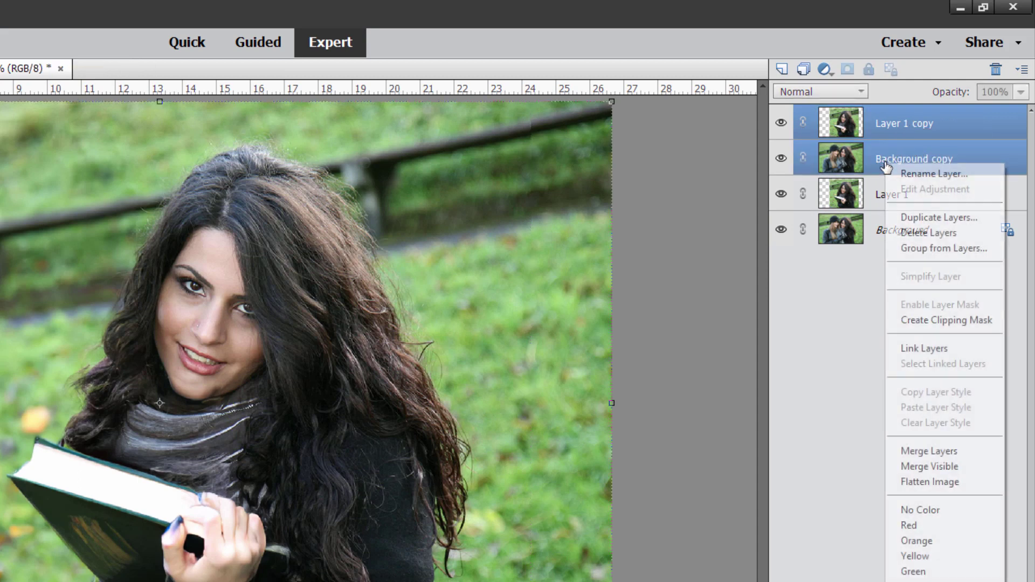
{"action": "left_click", "coordinate": [923, 452]}
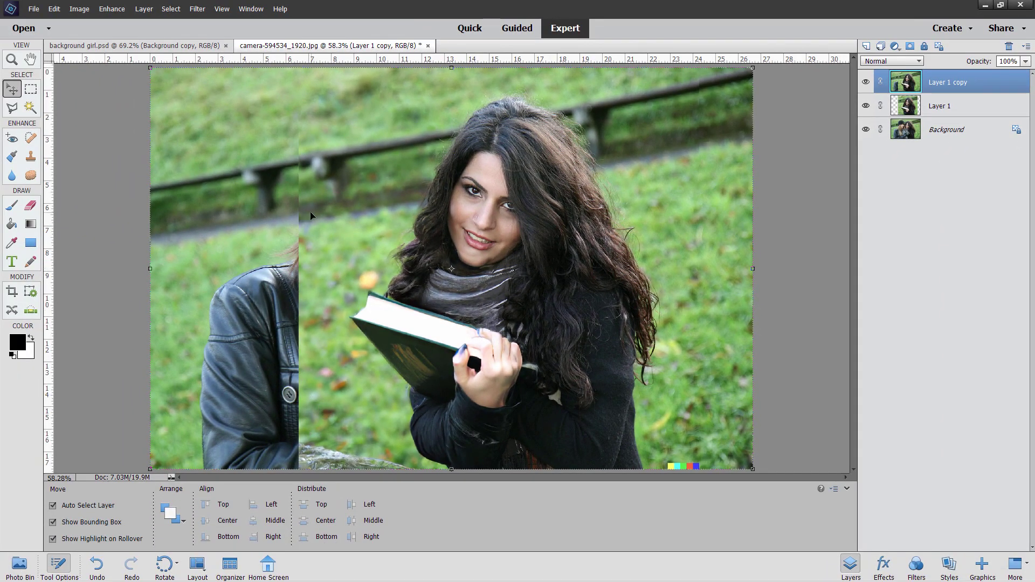
Clone Stamp grass over the leftover leather jacket and grey rock at the lower left
{"action": "left_click", "coordinate": [31, 157]}
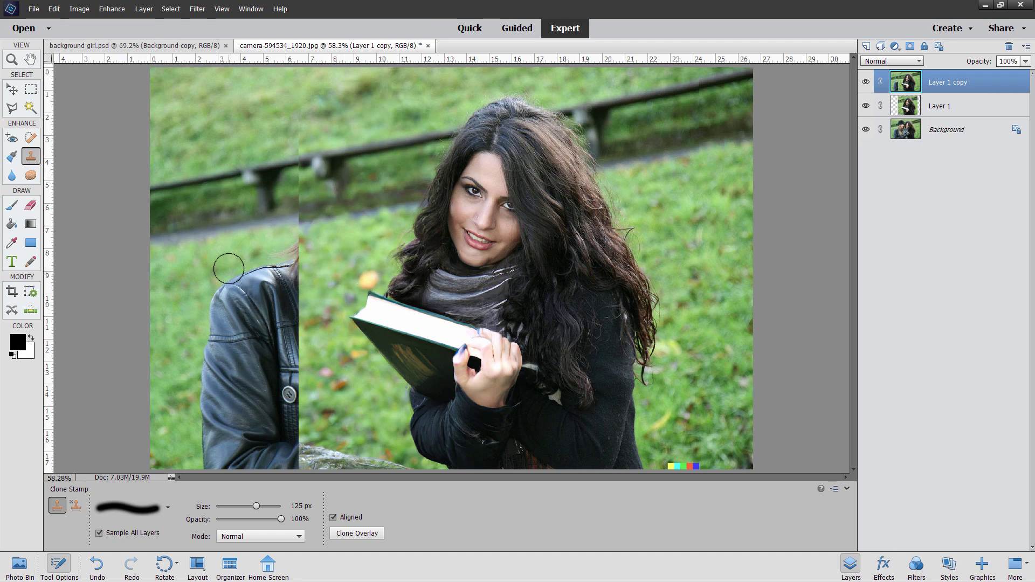
{"action": "mouse_move", "coordinate": [302, 261]}
{"action": "left_mouse_down"}
{"action": "mouse_move", "coordinate": [284, 304]}
{"action": "mouse_move", "coordinate": [295, 324]}
{"action": "mouse_move", "coordinate": [281, 337]}
{"action": "mouse_move", "coordinate": [294, 345]}
{"action": "mouse_move", "coordinate": [295, 416]}
{"action": "left_mouse_up"}
{"action": "mouse_move", "coordinate": [299, 249]}
{"action": "left_mouse_down"}
{"action": "mouse_move", "coordinate": [274, 295]}
{"action": "mouse_move", "coordinate": [239, 280]}
{"action": "mouse_move", "coordinate": [266, 309]}
{"action": "mouse_move", "coordinate": [203, 285]}
{"action": "mouse_move", "coordinate": [227, 299]}
{"action": "mouse_move", "coordinate": [192, 299]}
{"action": "mouse_move", "coordinate": [235, 303]}
{"action": "mouse_move", "coordinate": [200, 313]}
{"action": "mouse_move", "coordinate": [212, 329]}
{"action": "mouse_move", "coordinate": [207, 399]}
{"action": "left_mouse_up"}
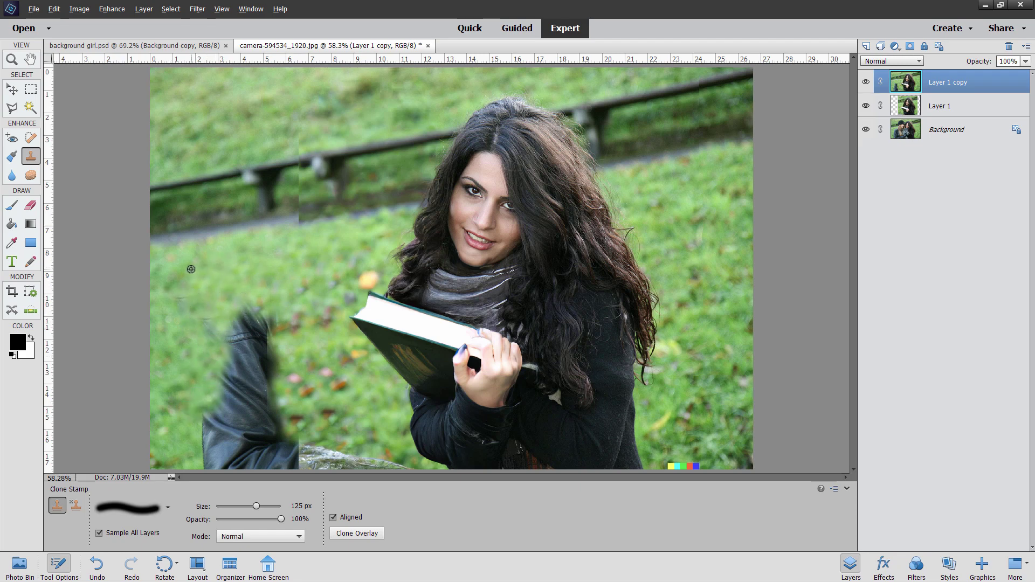
{"action": "mouse_move", "coordinate": [261, 312]}
{"action": "left_mouse_down"}
{"action": "mouse_move", "coordinate": [236, 316]}
{"action": "mouse_move", "coordinate": [233, 353]}
{"action": "left_mouse_up"}
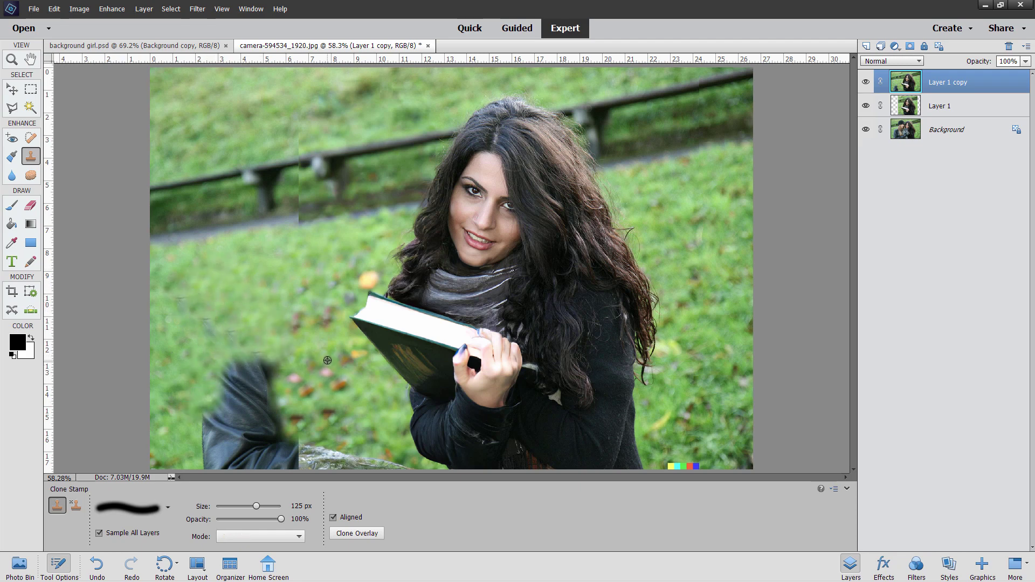
{"action": "mouse_move", "coordinate": [280, 391]}
{"action": "left_mouse_down"}
{"action": "mouse_move", "coordinate": [238, 358]}
{"action": "mouse_move", "coordinate": [241, 369]}
{"action": "left_mouse_up"}
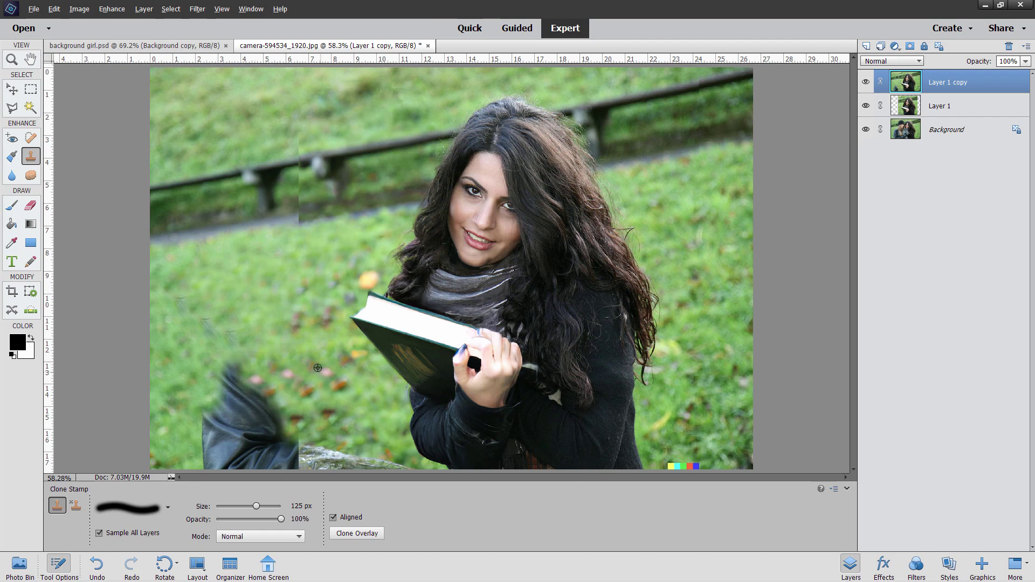
{"action": "mouse_move", "coordinate": [314, 404]}
{"action": "left_mouse_down"}
{"action": "mouse_move", "coordinate": [301, 452]}
{"action": "mouse_move", "coordinate": [345, 458]}
{"action": "mouse_move", "coordinate": [339, 433]}
{"action": "mouse_move", "coordinate": [359, 461]}
{"action": "mouse_move", "coordinate": [399, 473]}
{"action": "mouse_move", "coordinate": [377, 467]}
{"action": "left_mouse_up"}
{"action": "mouse_move", "coordinate": [254, 365]}
{"action": "left_mouse_down"}
{"action": "mouse_move", "coordinate": [270, 399]}
{"action": "mouse_move", "coordinate": [227, 405]}
{"action": "mouse_move", "coordinate": [282, 435]}
{"action": "mouse_move", "coordinate": [217, 414]}
{"action": "mouse_move", "coordinate": [208, 464]}
{"action": "mouse_move", "coordinate": [242, 423]}
{"action": "mouse_move", "coordinate": [268, 437]}
{"action": "mouse_move", "coordinate": [266, 462]}
{"action": "left_mouse_up"}
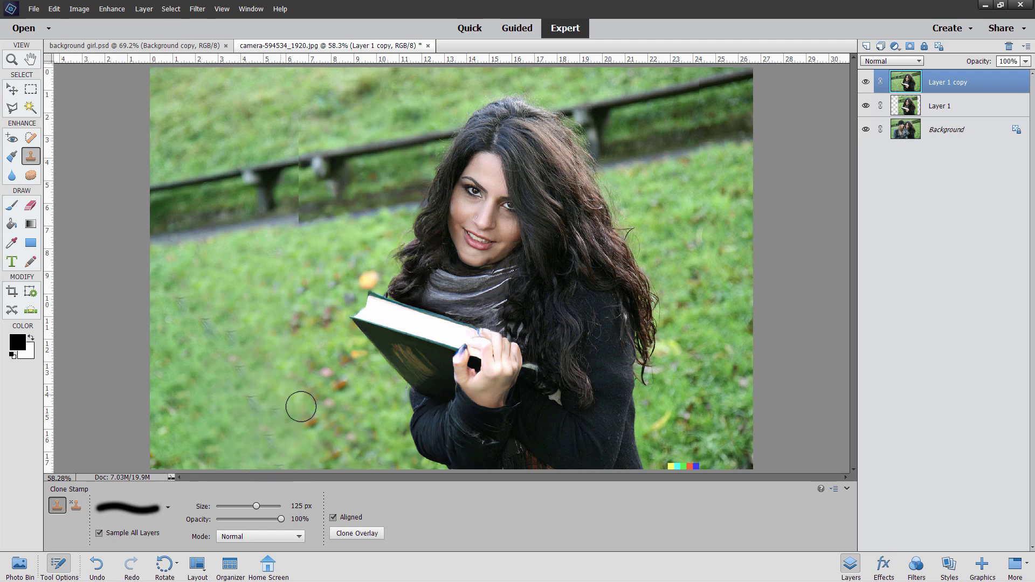
Resample clean grass and paint over the hair-strand marks and patchy grass at lower left
{"action": "left_click", "coordinate": [261, 357], "text": "alt"}
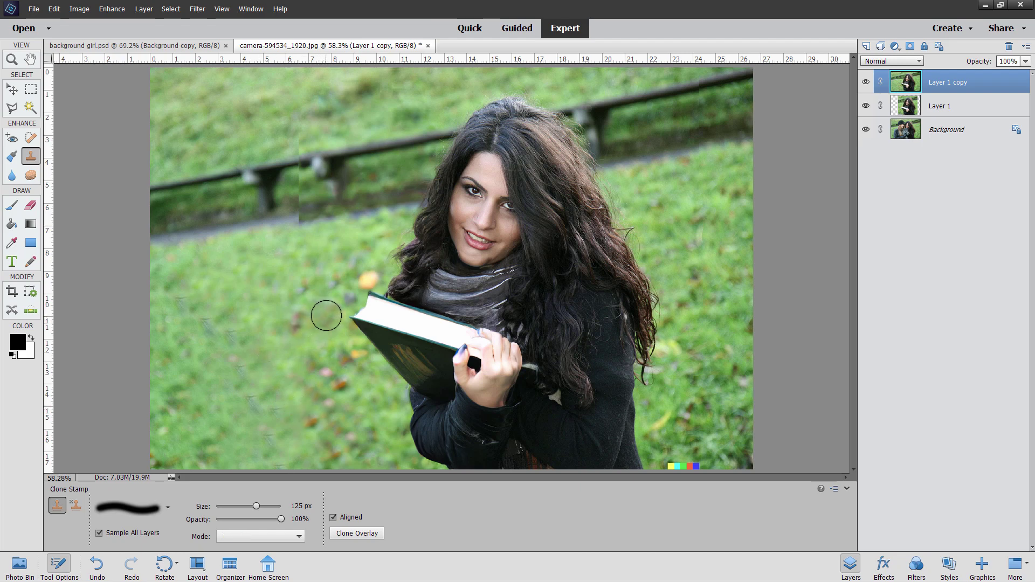
{"action": "mouse_move", "coordinate": [383, 364]}
{"action": "left_mouse_down"}
{"action": "mouse_move", "coordinate": [357, 400]}
{"action": "mouse_move", "coordinate": [313, 362]}
{"action": "mouse_move", "coordinate": [331, 399]}
{"action": "left_mouse_up"}
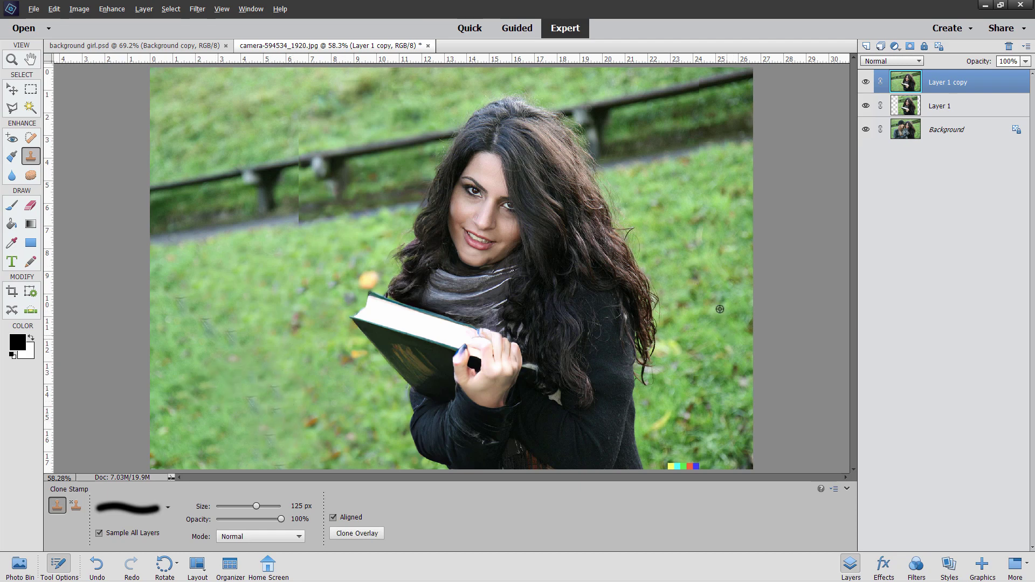
{"action": "left_click", "coordinate": [712, 248], "text": "alt"}
{"action": "mouse_move", "coordinate": [302, 358]}
{"action": "left_mouse_down"}
{"action": "mouse_move", "coordinate": [224, 388]}
{"action": "mouse_move", "coordinate": [280, 373]}
{"action": "mouse_move", "coordinate": [223, 388]}
{"action": "mouse_move", "coordinate": [206, 370]}
{"action": "left_mouse_up"}
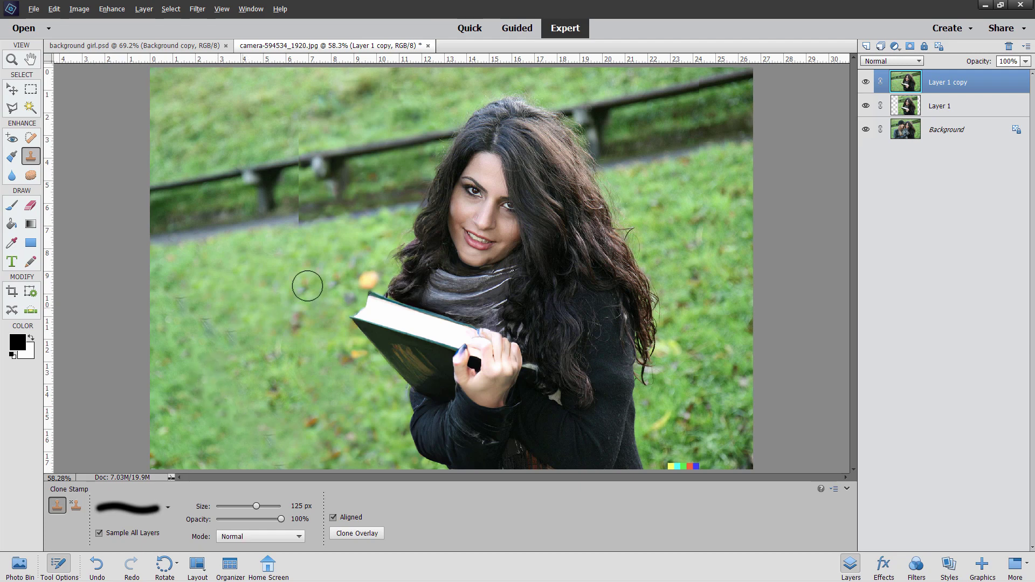
{"action": "left_click_drag", "start_coordinate": [318, 284], "coordinate": [285, 265]}
{"action": "left_click", "coordinate": [716, 197], "text": "alt"}
{"action": "mouse_move", "coordinate": [208, 302]}
{"action": "left_mouse_down"}
{"action": "mouse_move", "coordinate": [199, 348]}
{"action": "mouse_move", "coordinate": [204, 386]}
{"action": "mouse_move", "coordinate": [218, 396]}
{"action": "left_mouse_up"}
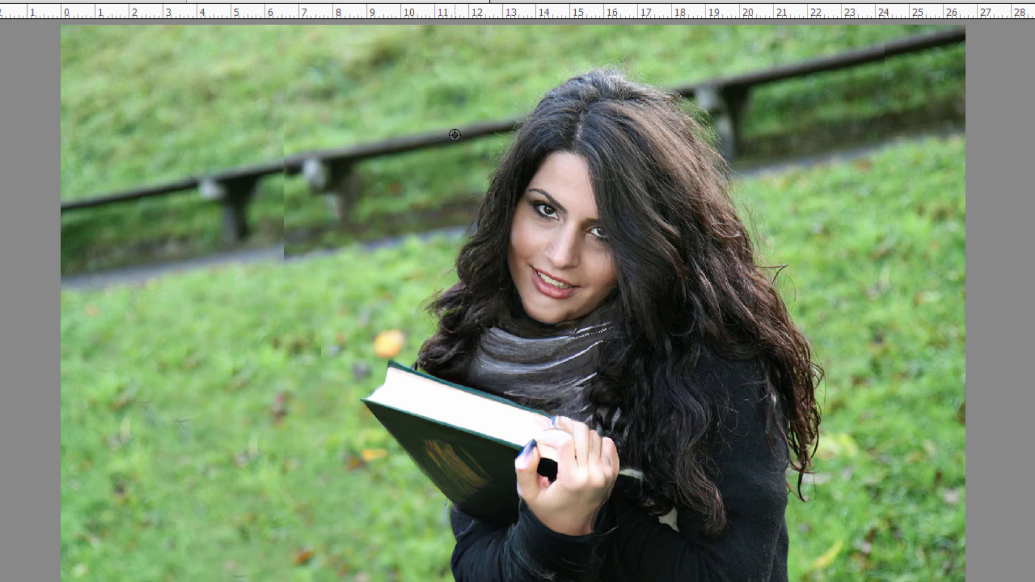
Clone out the fence rail seam, the doubled fence post, a stray hair, and bottom-edge specks
{"action": "left_click", "coordinate": [441, 139], "text": "alt"}
{"action": "mouse_move", "coordinate": [261, 170]}
{"action": "left_mouse_down"}
{"action": "mouse_move", "coordinate": [250, 166]}
{"action": "mouse_move", "coordinate": [280, 166]}
{"action": "mouse_move", "coordinate": [268, 185]}
{"action": "mouse_move", "coordinate": [272, 245]}
{"action": "mouse_move", "coordinate": [282, 243]}
{"action": "mouse_move", "coordinate": [208, 261]}
{"action": "mouse_move", "coordinate": [216, 254]}
{"action": "mouse_move", "coordinate": [132, 257]}
{"action": "mouse_move", "coordinate": [70, 287]}
{"action": "left_mouse_up"}
{"action": "left_click", "coordinate": [410, 221], "text": "alt"}
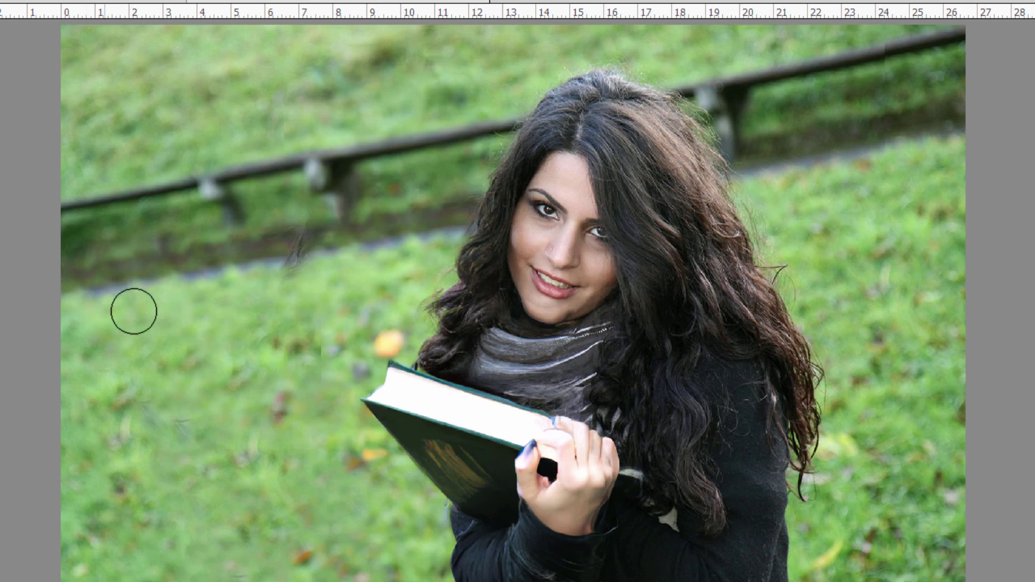
{"action": "left_click", "coordinate": [284, 168], "text": "alt"}
{"action": "mouse_move", "coordinate": [196, 185]}
{"action": "left_mouse_down"}
{"action": "mouse_move", "coordinate": [203, 177]}
{"action": "mouse_move", "coordinate": [226, 204]}
{"action": "left_mouse_up"}
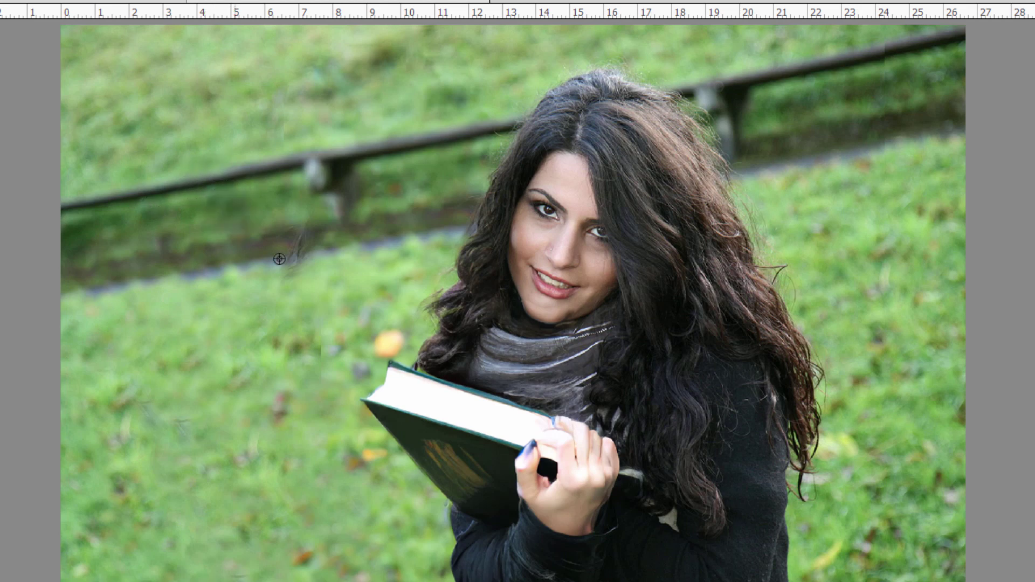
{"action": "left_click_drag", "start_coordinate": [291, 258], "coordinate": [293, 240]}
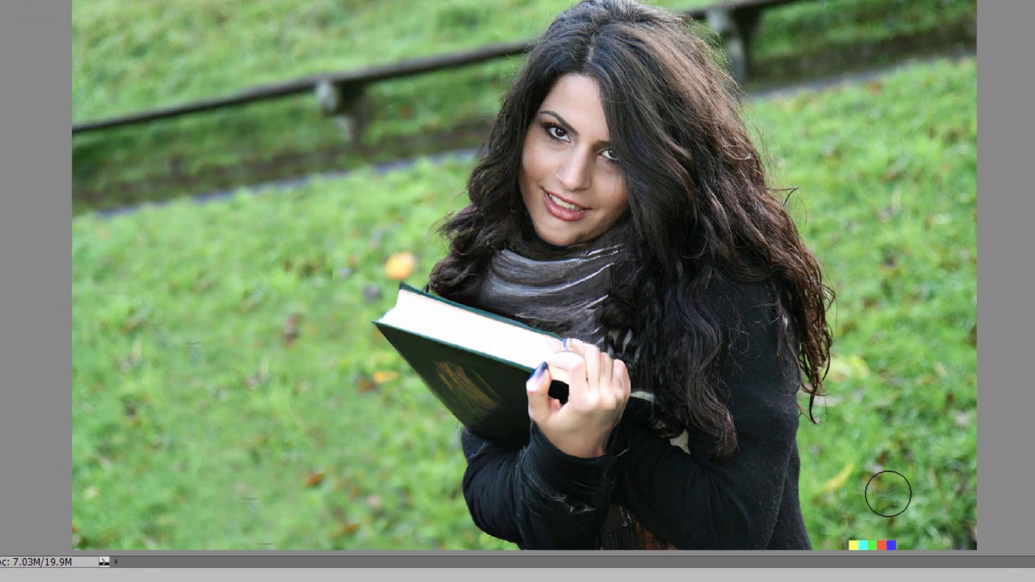
{"action": "mouse_move", "coordinate": [876, 566]}
{"action": "left_mouse_down"}
{"action": "mouse_move", "coordinate": [857, 581]}
{"action": "mouse_move", "coordinate": [878, 581]}
{"action": "left_mouse_up"}
{"action": "mouse_move", "coordinate": [889, 547]}
{"action": "left_mouse_down"}
{"action": "mouse_move", "coordinate": [854, 549]}
{"action": "mouse_move", "coordinate": [936, 559]}
{"action": "mouse_move", "coordinate": [857, 547]}
{"action": "left_mouse_up"}
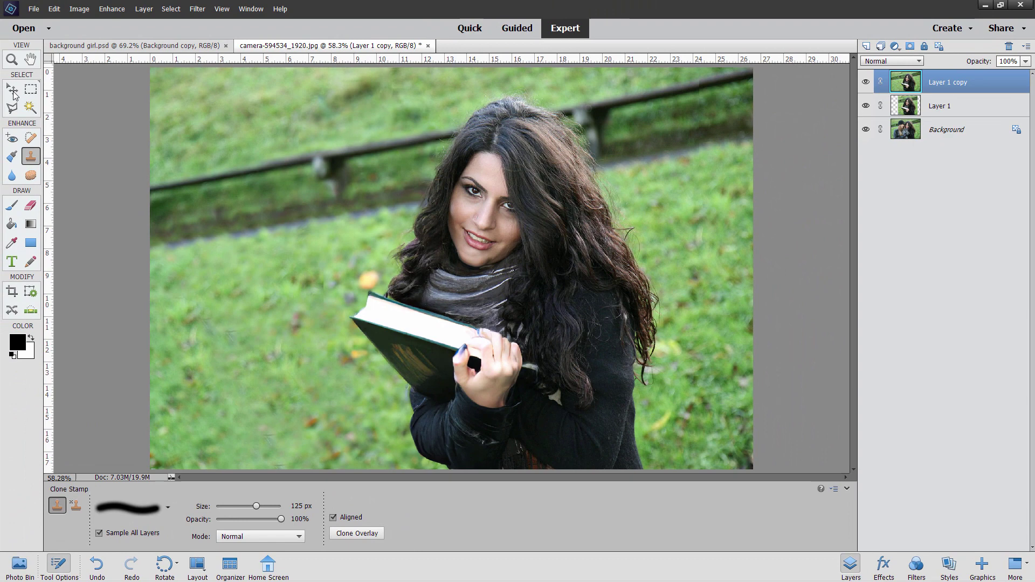
Switch to the Move tool, hide Layer 1, and toggle Layer 1 copy off and on for comparison
{"action": "left_click", "coordinate": [12, 90]}
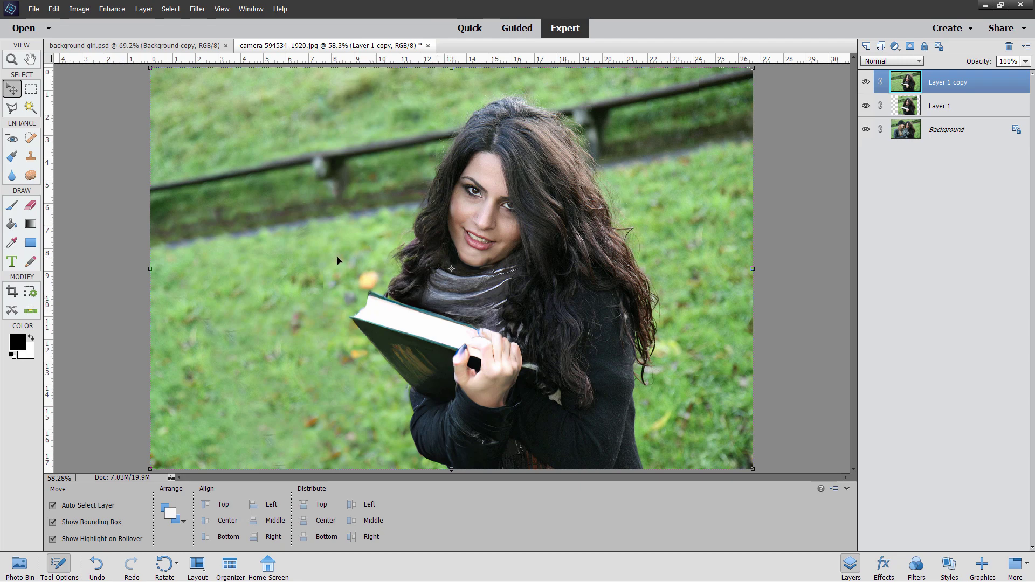
{"action": "left_click", "coordinate": [869, 107]}
{"action": "left_click", "coordinate": [867, 84]}
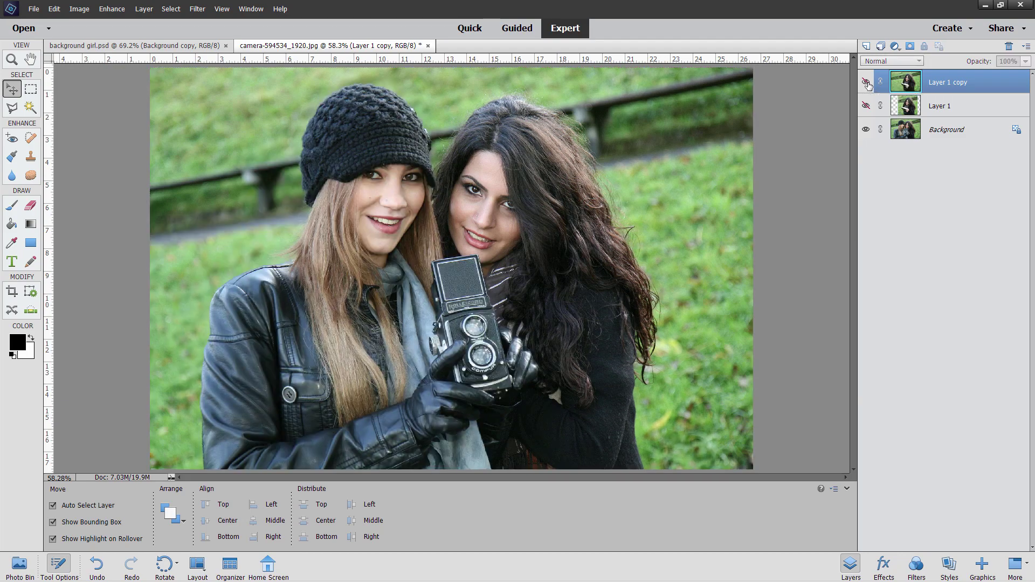
{"action": "left_click", "coordinate": [867, 84]}
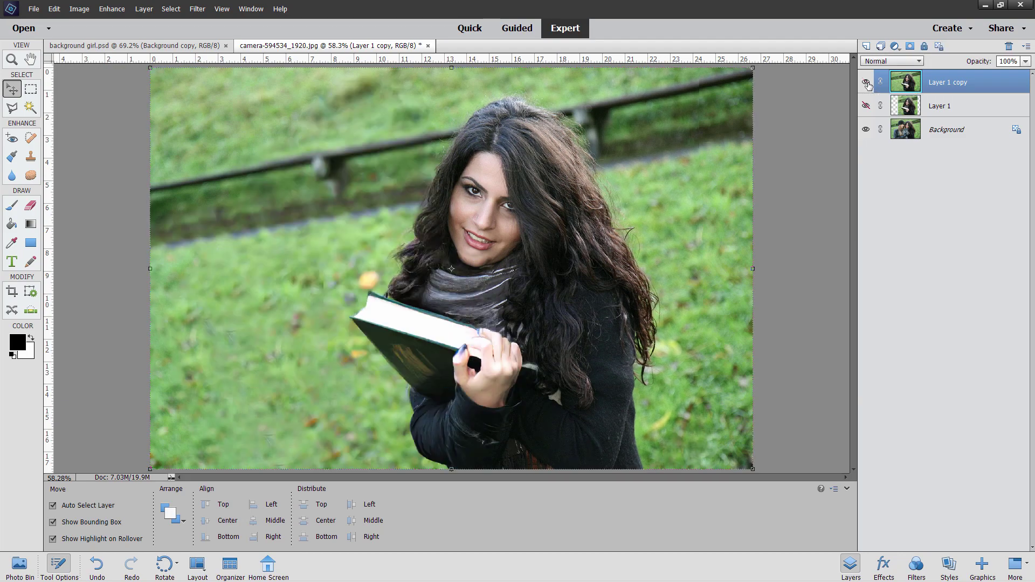